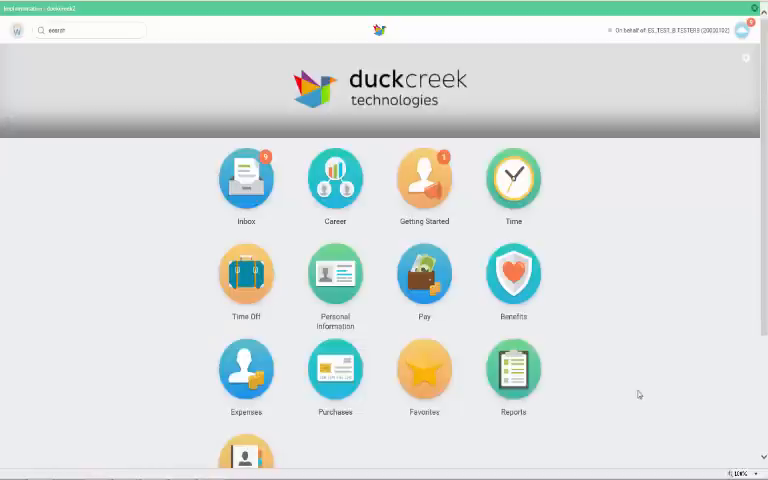
View the Enter Personal / Contact Information task from the Inbox worklet.
{"action": "left_click", "coordinate": [246, 185]}
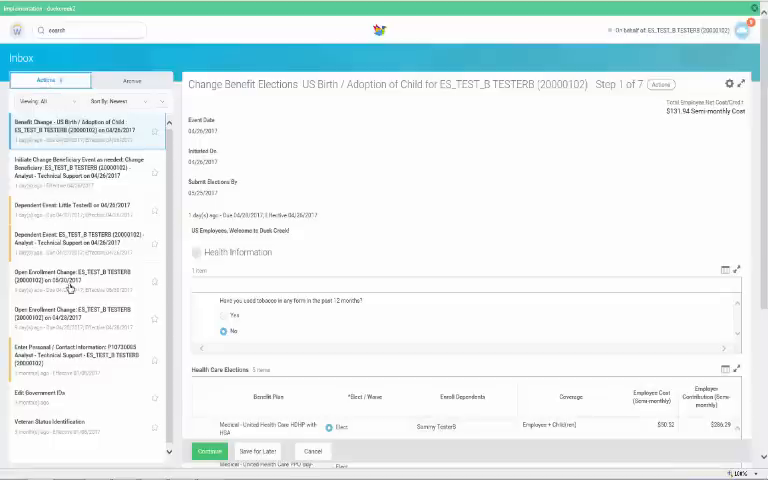
{"action": "left_click", "coordinate": [84, 355]}
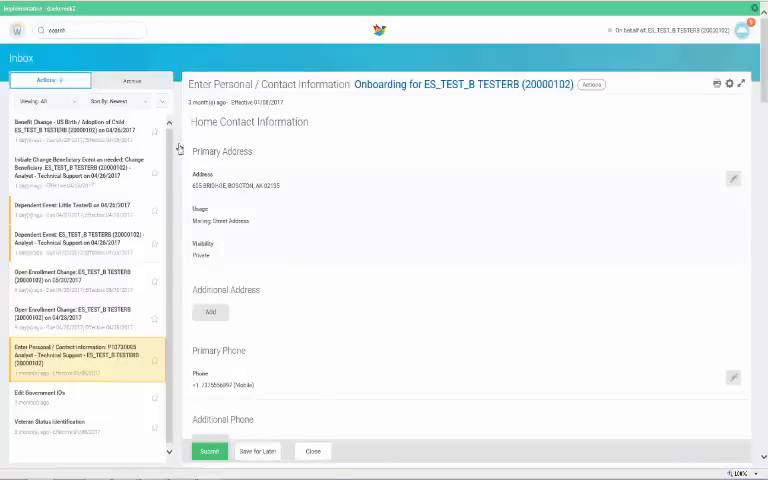
Explore the inbox Viewing filters, Sort By choices, and extra options like refresh and delegations.
{"action": "left_click", "coordinate": [60, 102]}
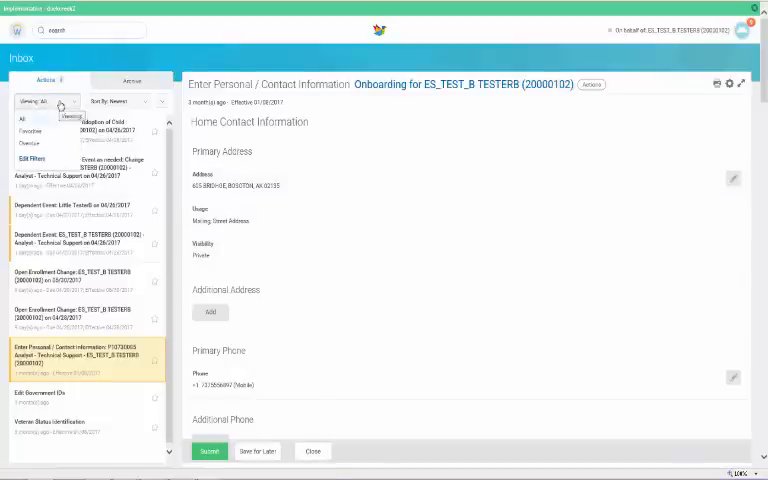
{"action": "left_click", "coordinate": [141, 102]}
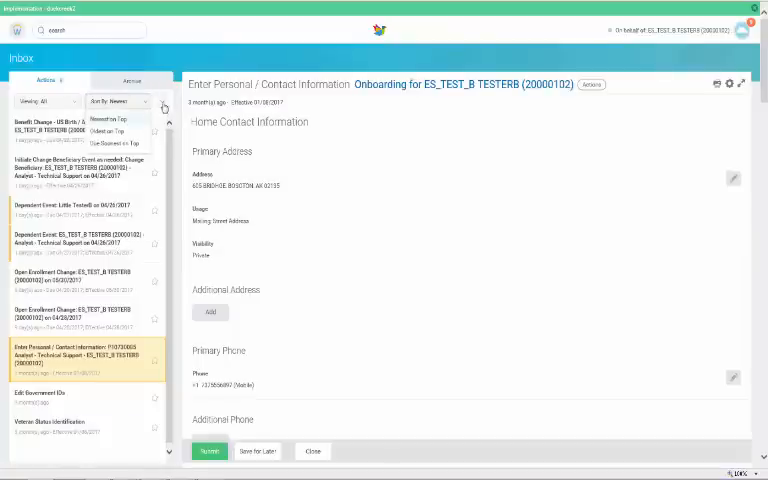
{"action": "left_click", "coordinate": [165, 106]}
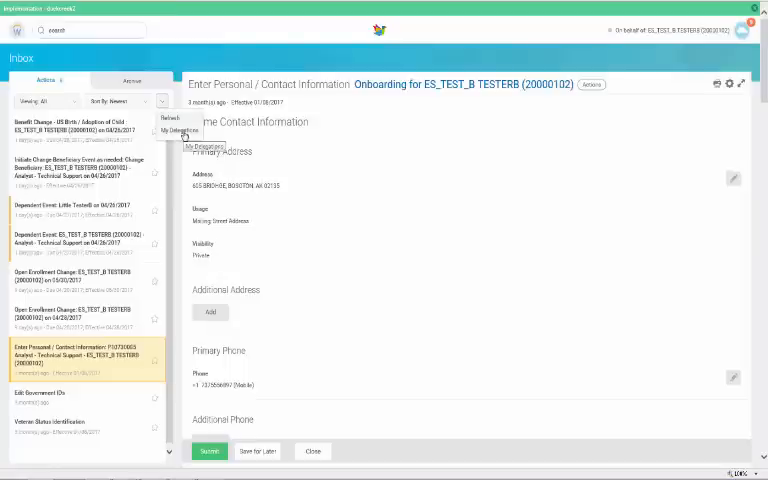
View the completed dependent event item in the inbox Archive.
{"action": "left_click", "coordinate": [126, 85]}
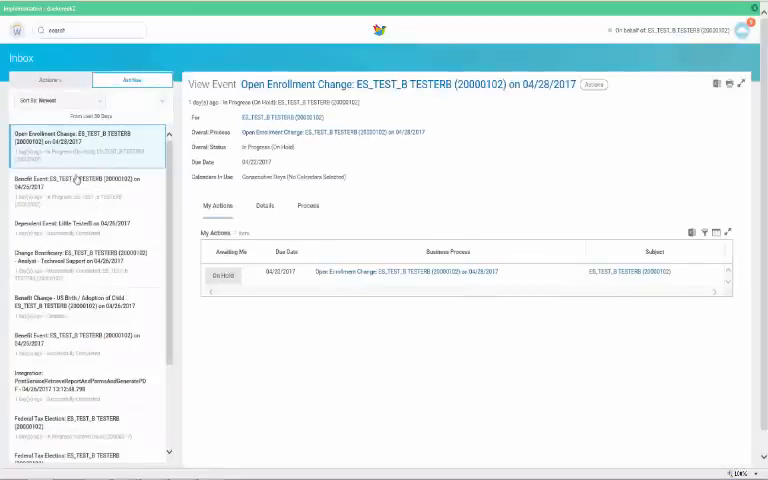
{"action": "left_click", "coordinate": [64, 233]}
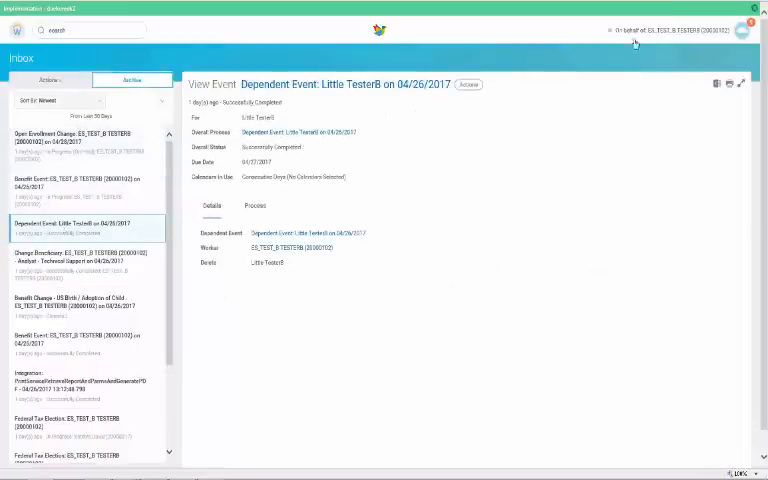
Review Notifications from the account menu, including their filter and sort options.
{"action": "left_click", "coordinate": [741, 30]}
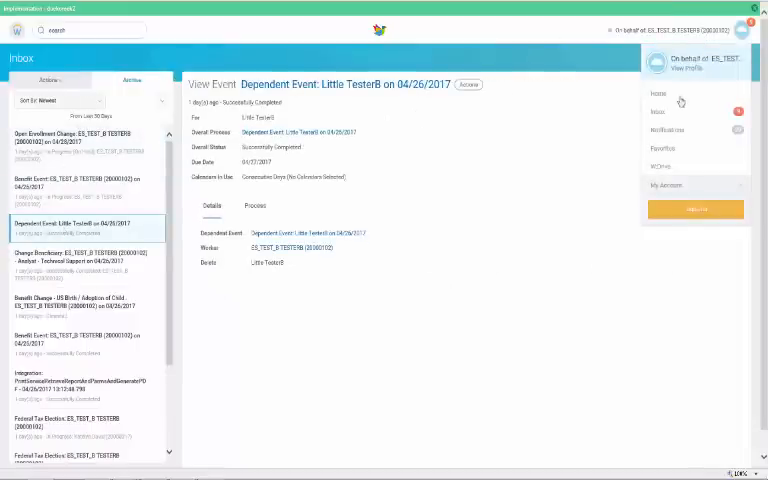
{"action": "left_click", "coordinate": [673, 134]}
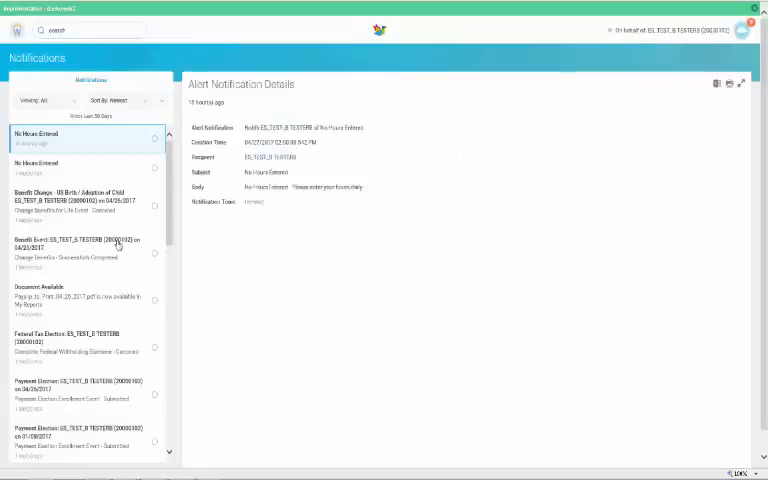
{"action": "left_click", "coordinate": [73, 101]}
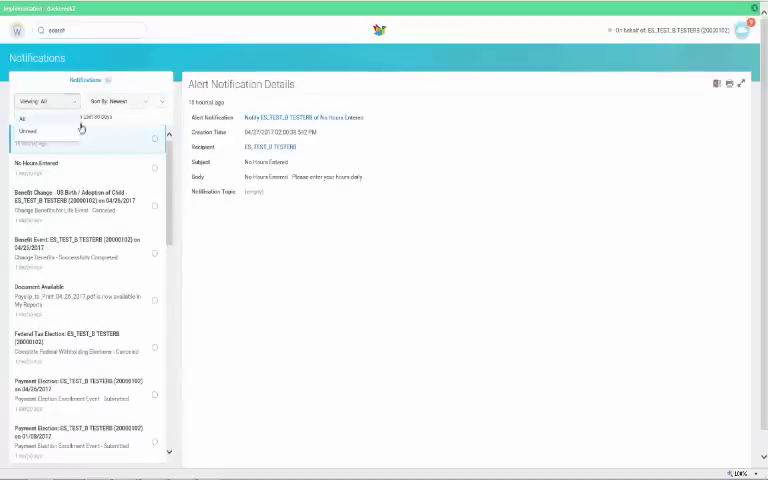
{"action": "left_click", "coordinate": [146, 104]}
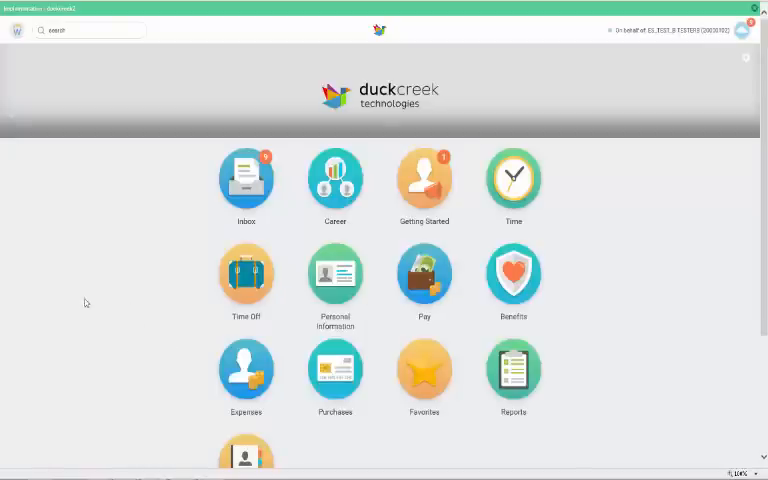
Browse Find Jobs in the Career worklet and view the Operations Manager posting.
{"action": "left_click", "coordinate": [337, 186]}
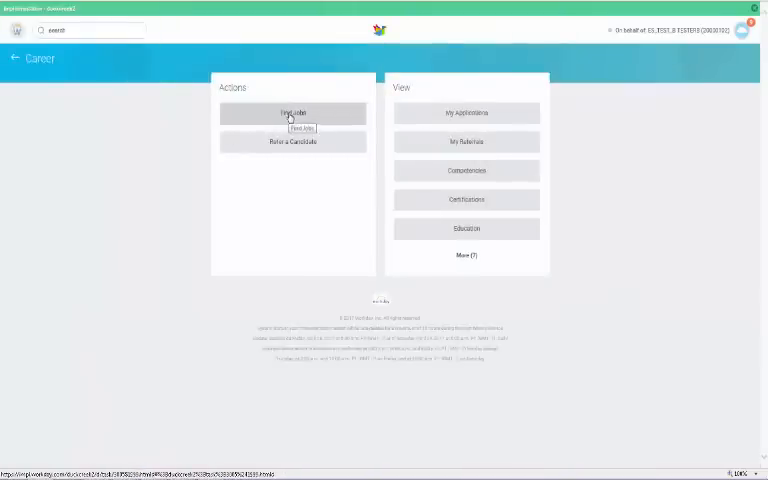
{"action": "left_click", "coordinate": [290, 113]}
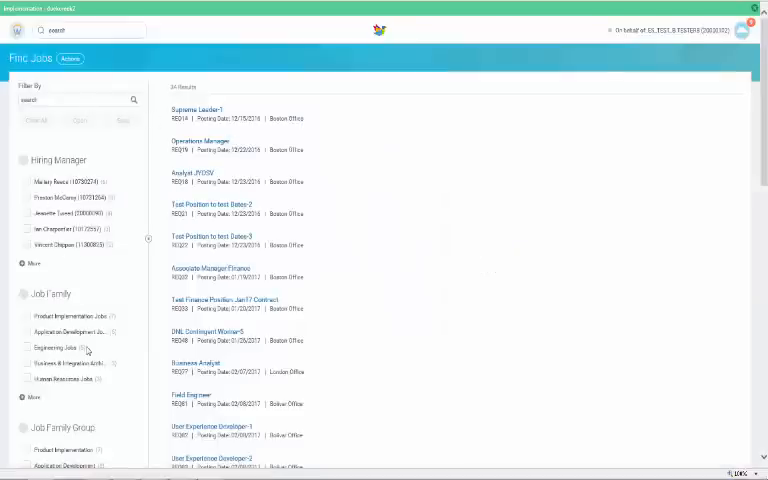
{"action": "scroll", "coordinate": [88, 351], "scroll_direction": "down", "scroll_amount": 5}
{"action": "scroll", "coordinate": [88, 300], "scroll_direction": "down", "scroll_amount": 2}
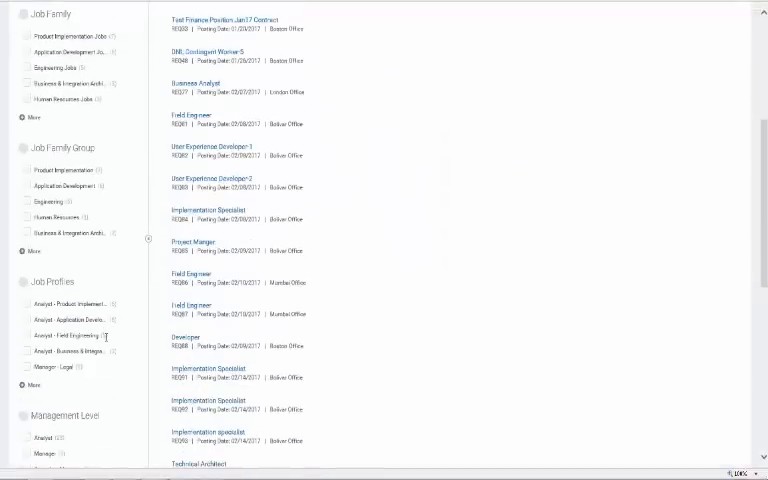
{"action": "scroll", "coordinate": [100, 320], "scroll_direction": "down", "scroll_amount": 1}
{"action": "scroll", "coordinate": [109, 308], "scroll_direction": "up", "scroll_amount": 5}
{"action": "scroll", "coordinate": [109, 300], "scroll_direction": "up", "scroll_amount": 3}
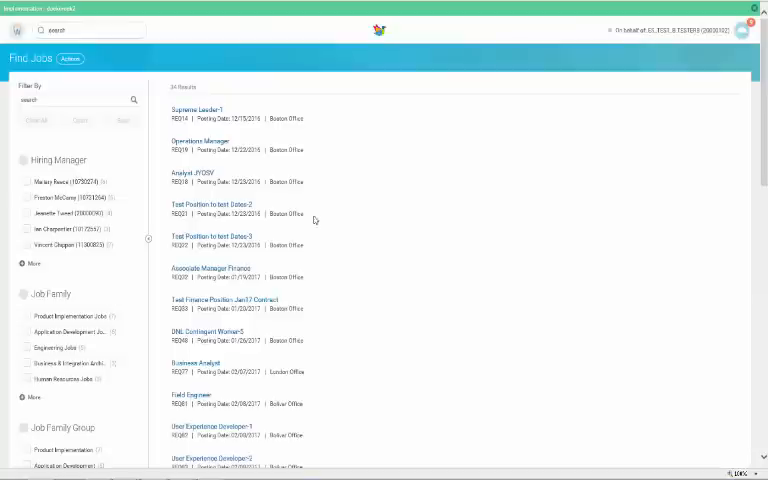
{"action": "scroll", "coordinate": [328, 236], "scroll_direction": "down", "scroll_amount": 1}
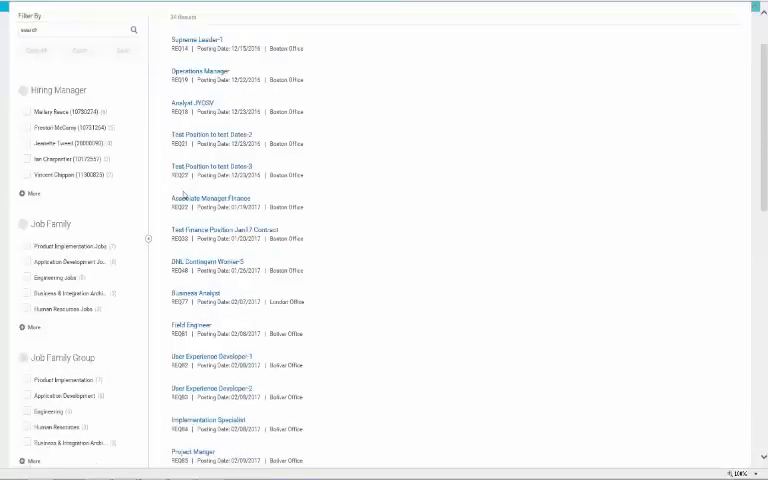
{"action": "scroll", "coordinate": [249, 183], "scroll_direction": "down", "scroll_amount": 2}
{"action": "scroll", "coordinate": [262, 260], "scroll_direction": "down", "scroll_amount": 4}
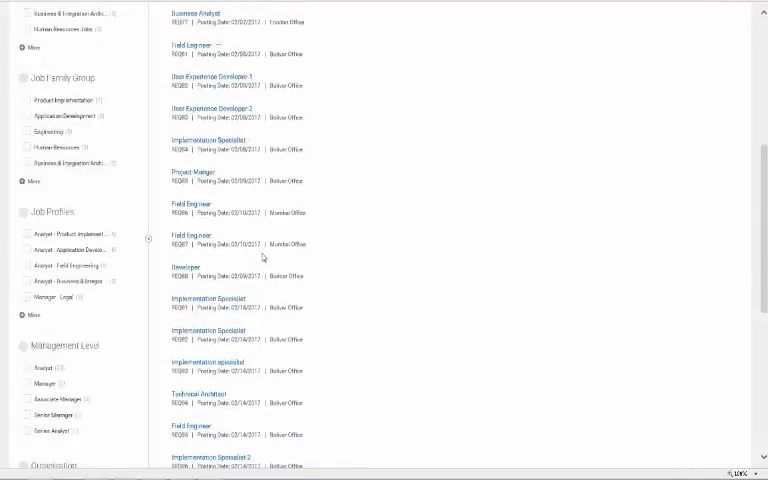
{"action": "scroll", "coordinate": [249, 318], "scroll_direction": "down", "scroll_amount": 5}
{"action": "scroll", "coordinate": [230, 330], "scroll_direction": "down", "scroll_amount": 1}
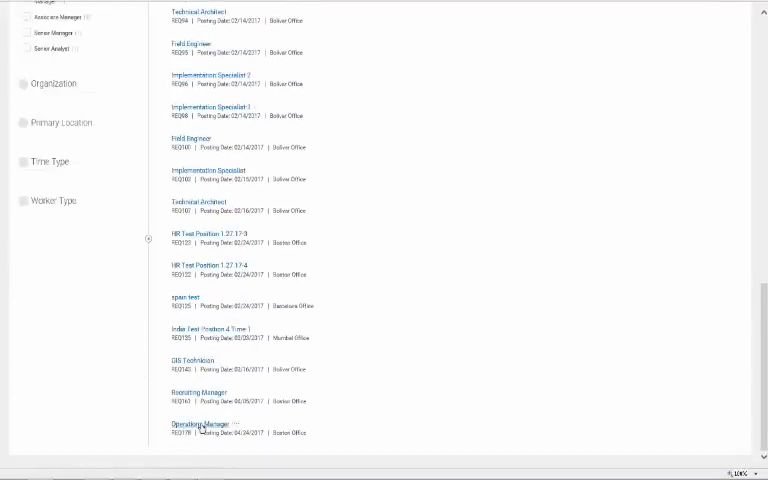
{"action": "scroll", "coordinate": [202, 427], "scroll_direction": "up", "scroll_amount": 10}
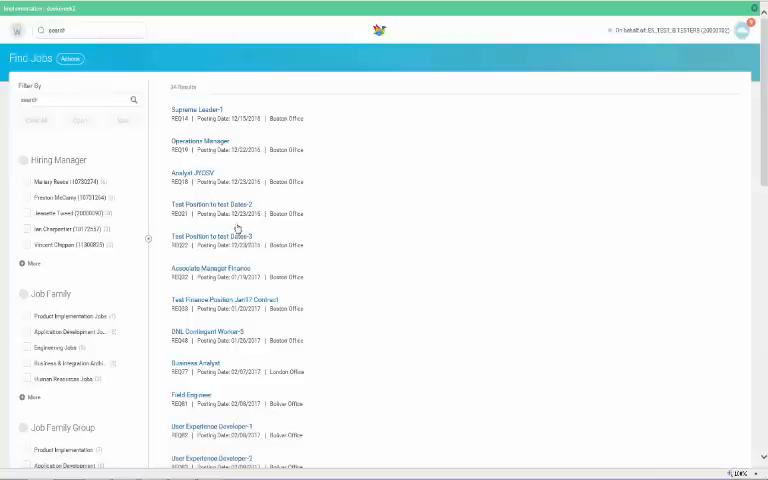
{"action": "left_click", "coordinate": [200, 141]}
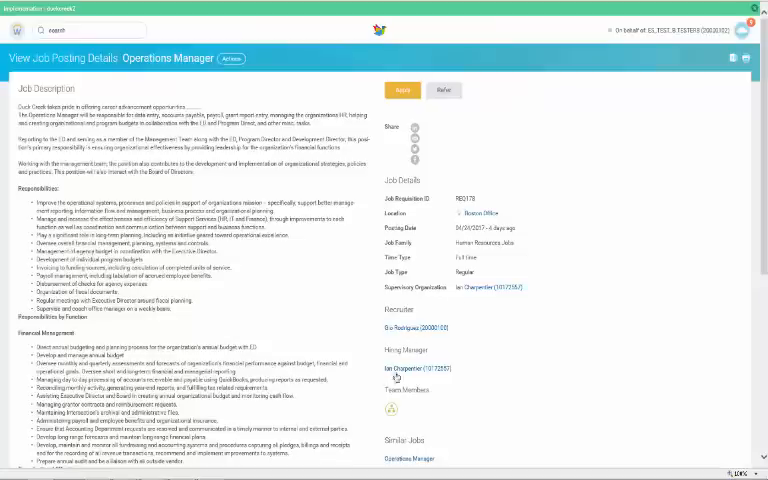
{"action": "scroll", "coordinate": [435, 357], "scroll_direction": "down", "scroll_amount": 2}
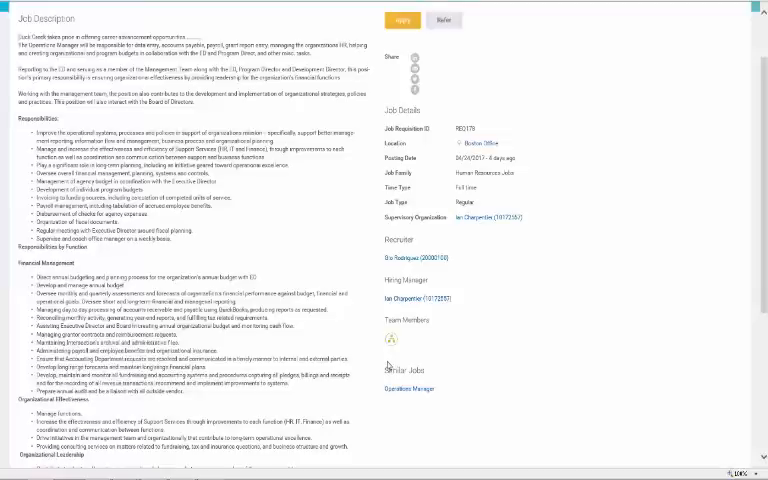
{"action": "scroll", "coordinate": [339, 332], "scroll_direction": "up", "scroll_amount": 2}
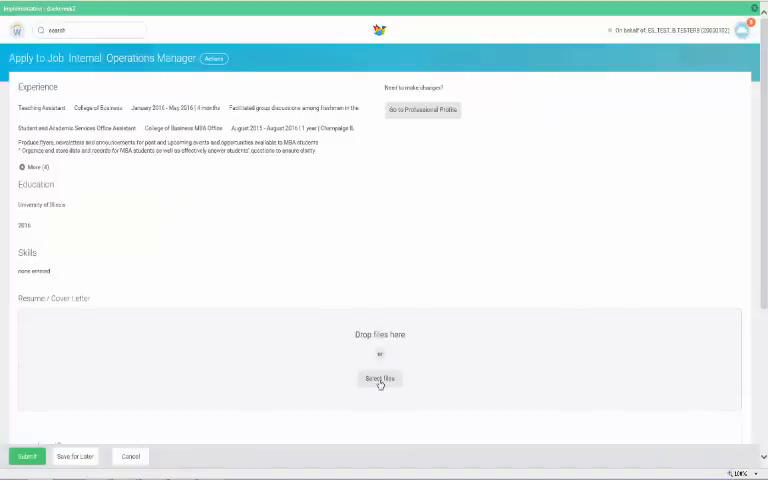
Attach Curtain Resume.doc to the Operations Manager application.
{"action": "left_click", "coordinate": [380, 380]}
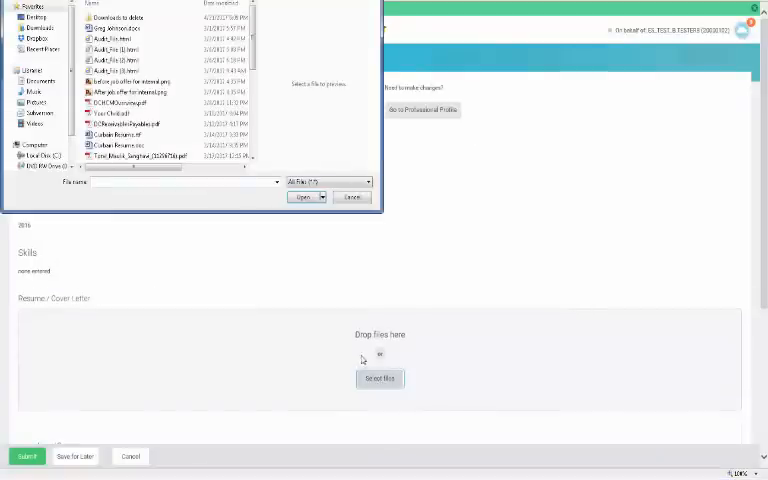
{"action": "left_click_drag", "start_coordinate": [252, 38], "coordinate": [252, 110]}
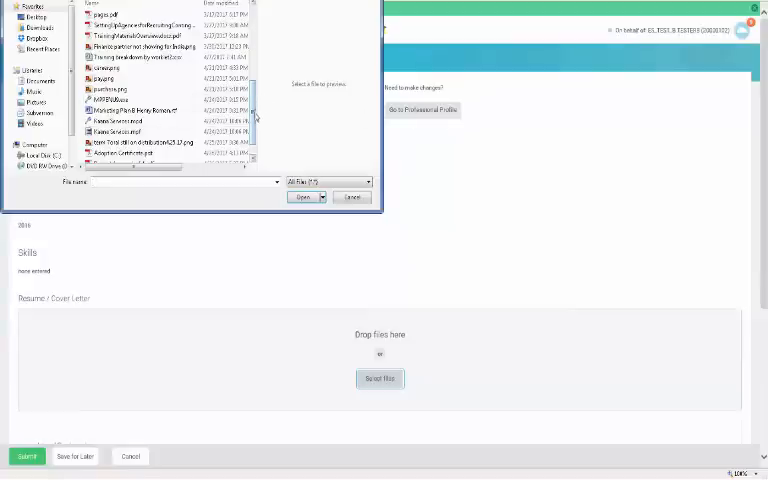
{"action": "left_click_drag", "start_coordinate": [252, 110], "coordinate": [256, 20]}
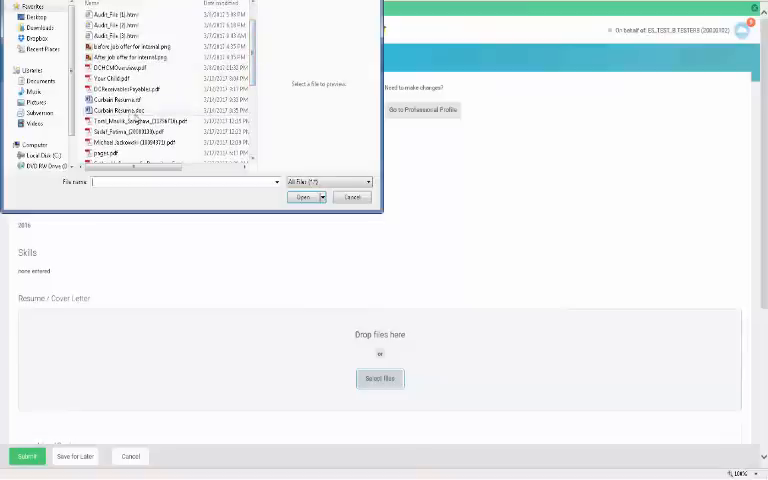
{"action": "left_click", "coordinate": [120, 110]}
{"action": "key", "text": "Return"}
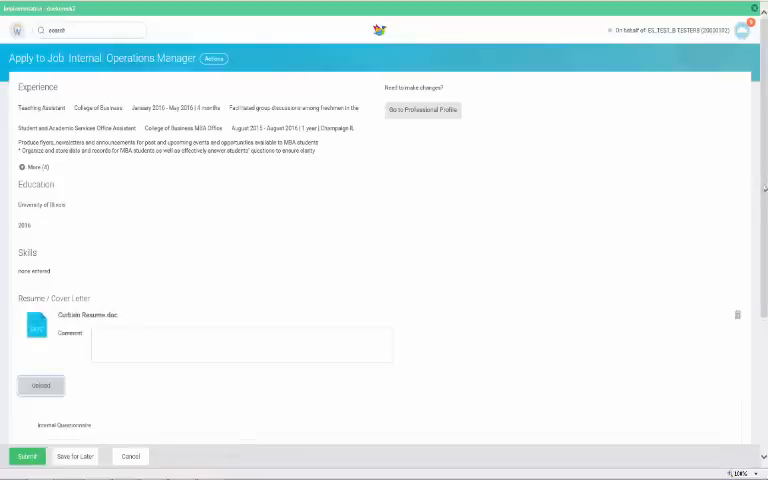
{"action": "scroll", "coordinate": [753, 176], "scroll_direction": "down", "scroll_amount": 5}
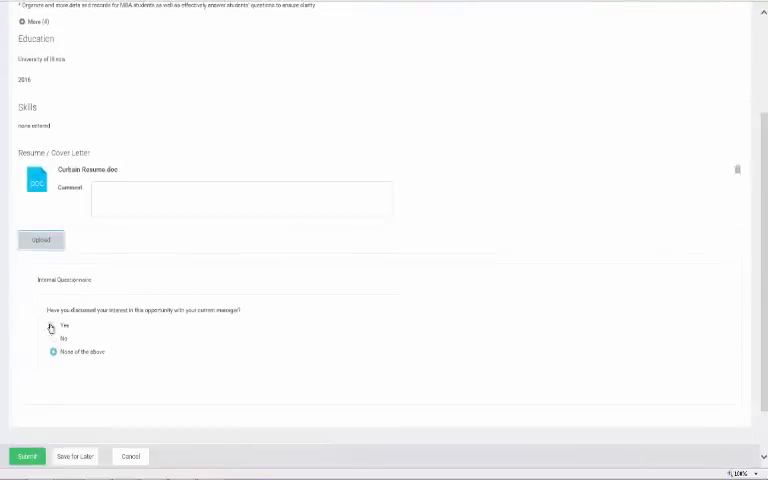
Answer Yes to discussing with the current manager and submit the application.
{"action": "left_click", "coordinate": [53, 325]}
{"action": "left_click", "coordinate": [27, 456]}
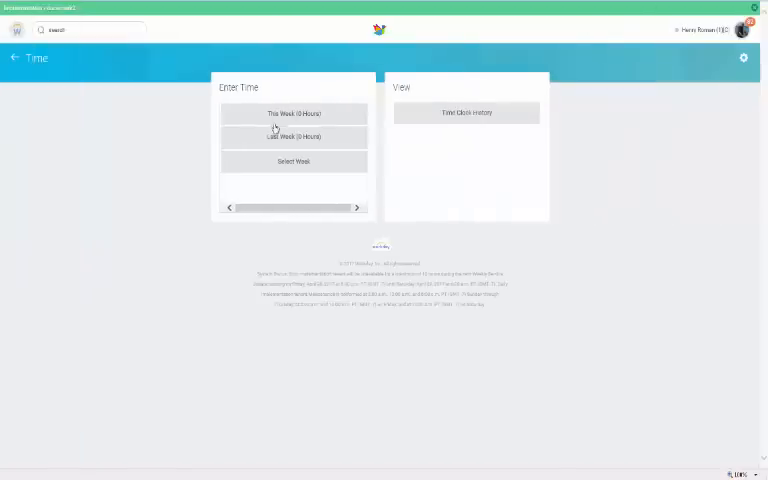
Start an Enter Time entry for Monday 4/24 on this week's time calendar.
{"action": "left_click", "coordinate": [274, 113]}
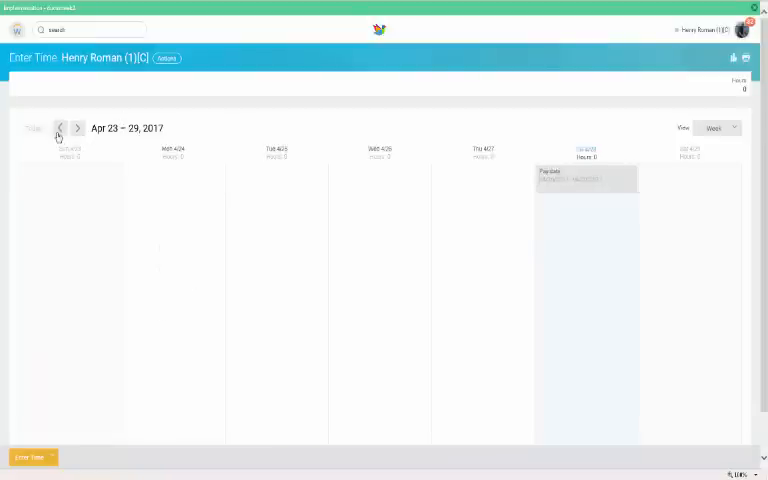
{"action": "left_click", "coordinate": [52, 458]}
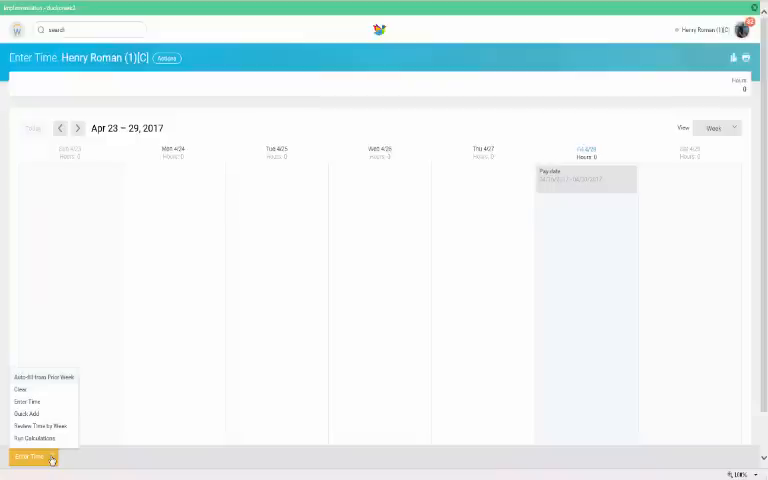
{"action": "left_click", "coordinate": [178, 181]}
{"action": "left_click", "coordinate": [178, 181]}
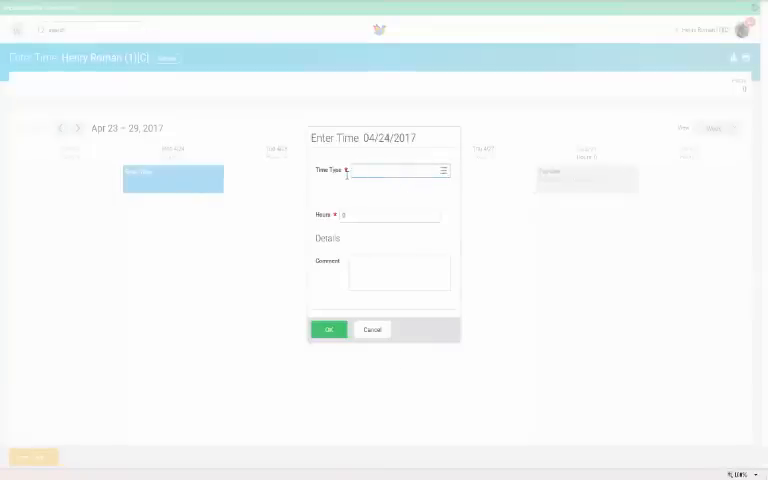
Set the time type to Staff Augmentation Meetings with 8 billable hours.
{"action": "left_click", "coordinate": [443, 171]}
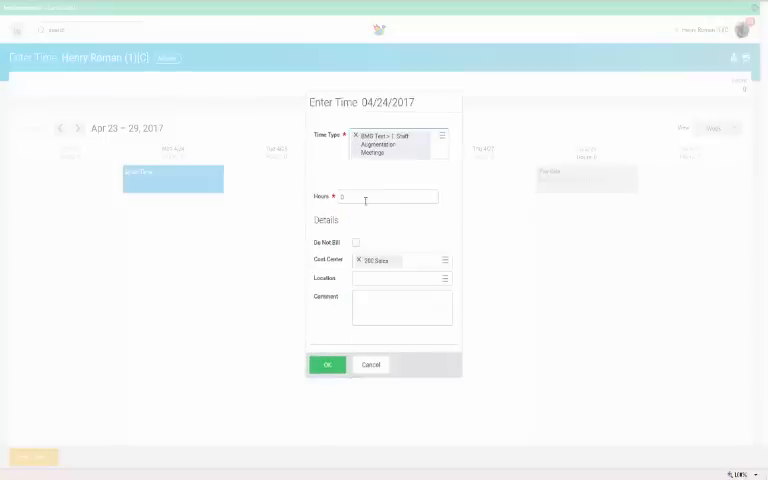
{"action": "left_click", "coordinate": [365, 197]}
{"action": "left_click_drag", "start_coordinate": [349, 196], "coordinate": [332, 200]}
{"action": "type", "text": "8"}
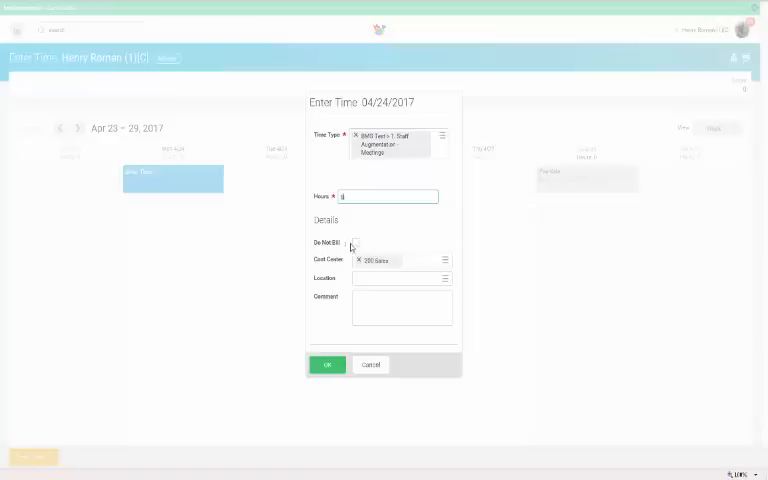
{"action": "left_click", "coordinate": [355, 242]}
{"action": "left_click", "coordinate": [356, 243]}
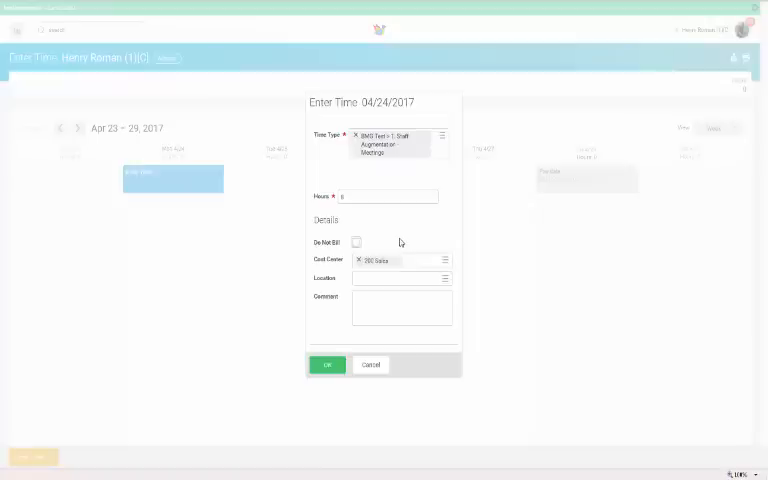
Set the location to Boston Office and save the Monday time entry.
{"action": "left_click", "coordinate": [446, 283]}
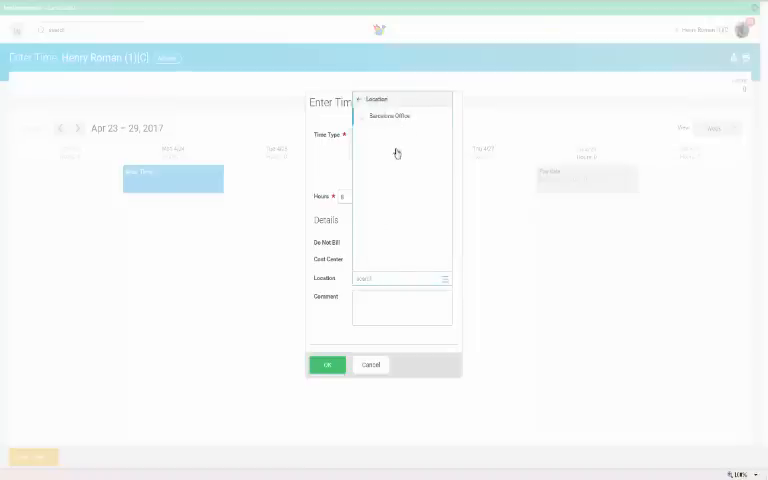
{"action": "left_click", "coordinate": [364, 152]}
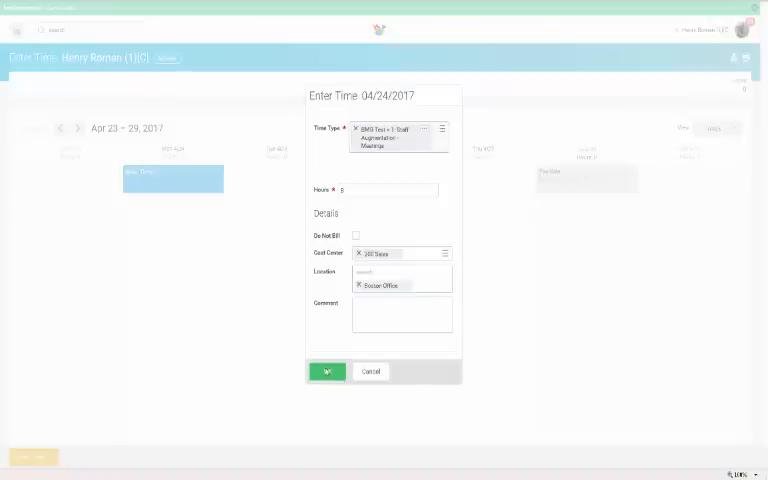
{"action": "left_click", "coordinate": [330, 366]}
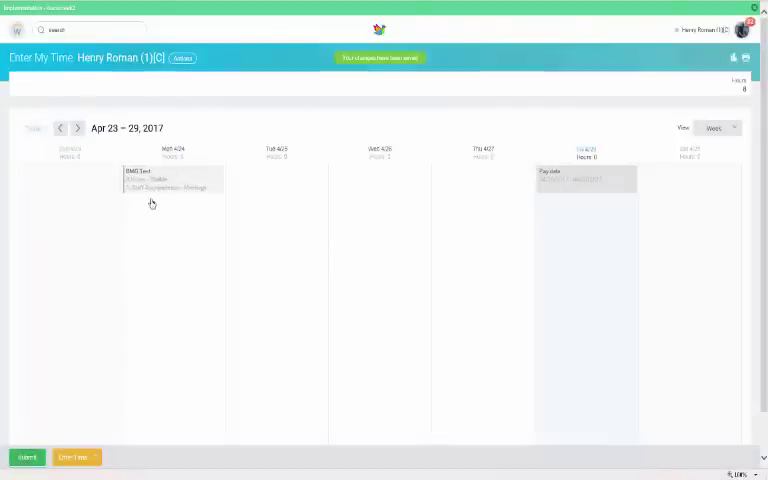
Submit the week's 8 hours of time for approval.
{"action": "left_click", "coordinate": [27, 457]}
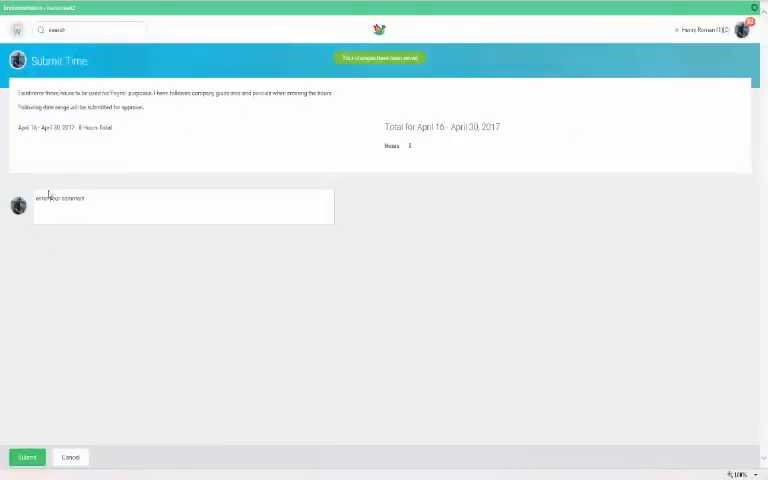
{"action": "left_click", "coordinate": [27, 457]}
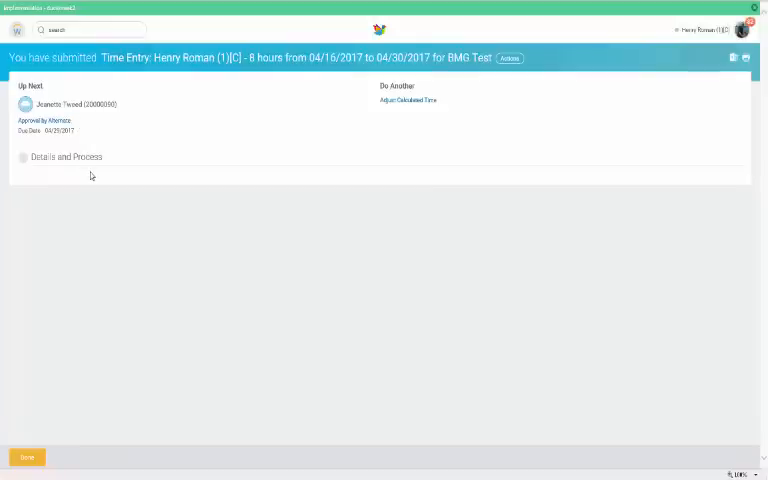
Review the Details and Process approval history, then finish back to the timesheet.
{"action": "left_click", "coordinate": [24, 158]}
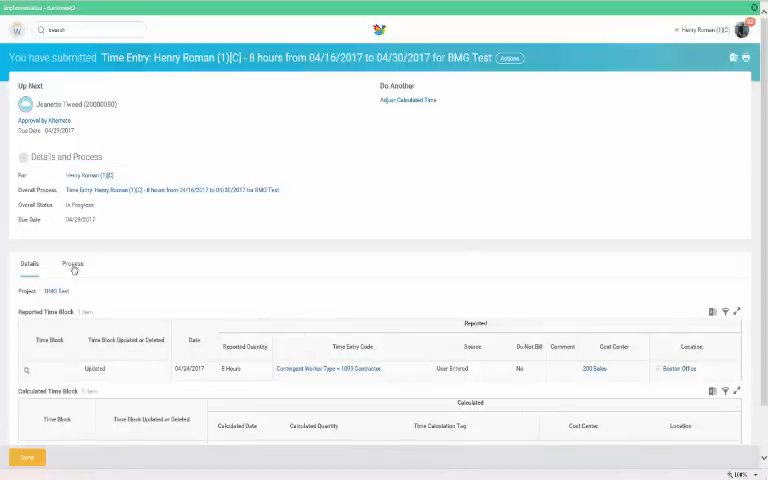
{"action": "left_click", "coordinate": [73, 265]}
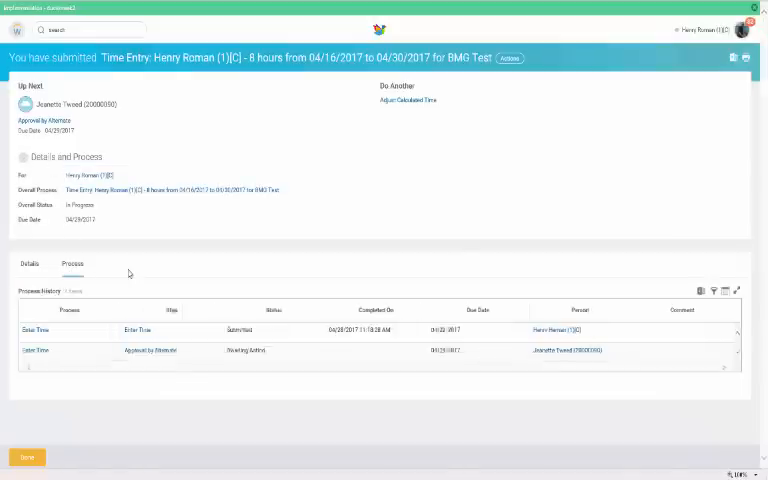
{"action": "left_click", "coordinate": [31, 459]}
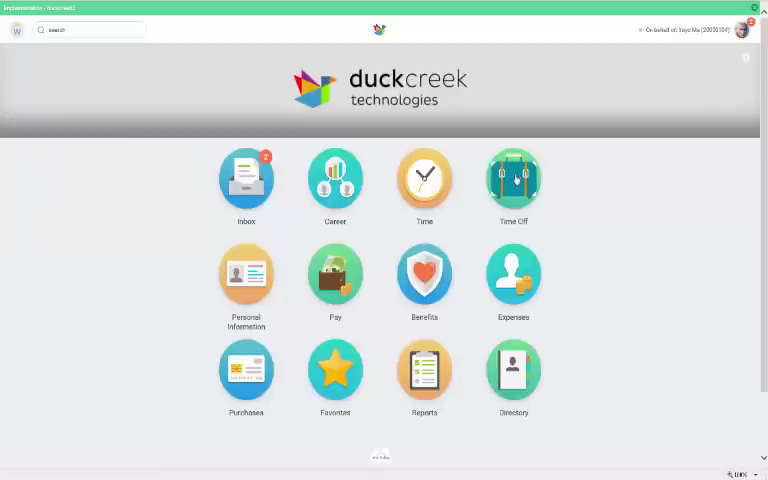
Open the Time Off worklet showing request options and balances.
{"action": "left_click", "coordinate": [516, 180]}
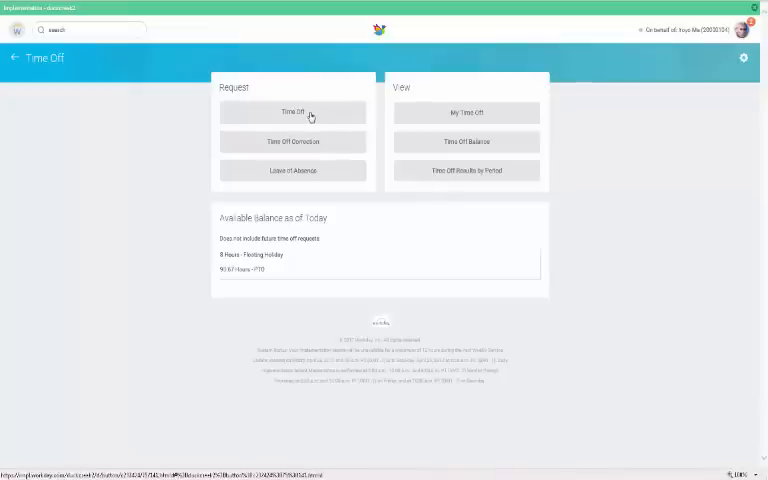
Start a time off request and select April 10–11, 2017 on the calendar.
{"action": "left_click", "coordinate": [310, 114]}
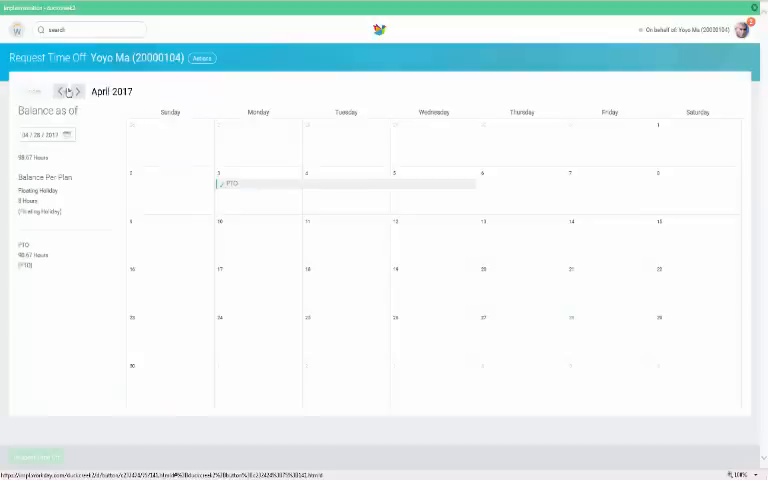
{"action": "left_click_drag", "start_coordinate": [282, 234], "coordinate": [400, 238]}
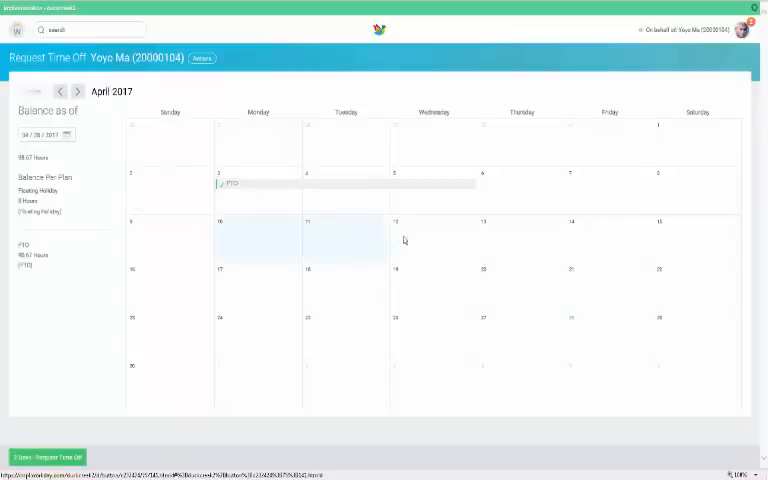
{"action": "mouse_move", "coordinate": [247, 290]}
{"action": "left_mouse_down"}
{"action": "mouse_move", "coordinate": [489, 292]}
{"action": "mouse_move", "coordinate": [275, 285]}
{"action": "left_mouse_up"}
{"action": "left_click", "coordinate": [258, 240]}
{"action": "left_click", "coordinate": [333, 240]}
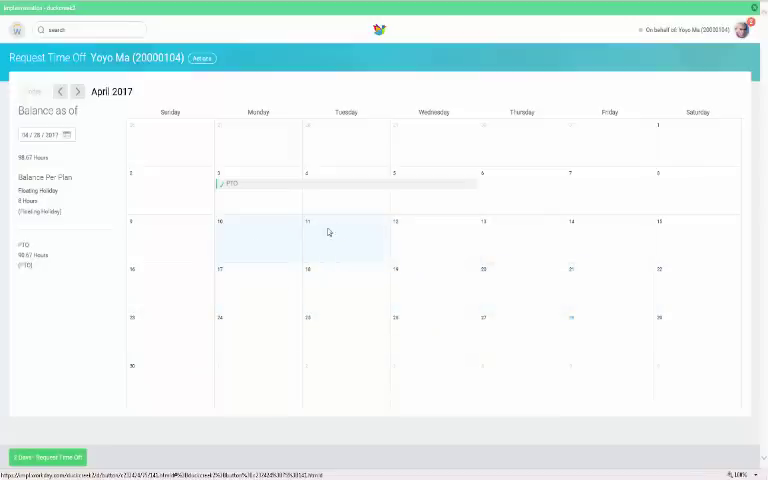
{"action": "left_click", "coordinate": [420, 243]}
{"action": "left_click", "coordinate": [440, 243]}
Add June 20–21, 2017 to the selection and continue to the request form.
{"action": "left_click", "coordinate": [80, 92]}
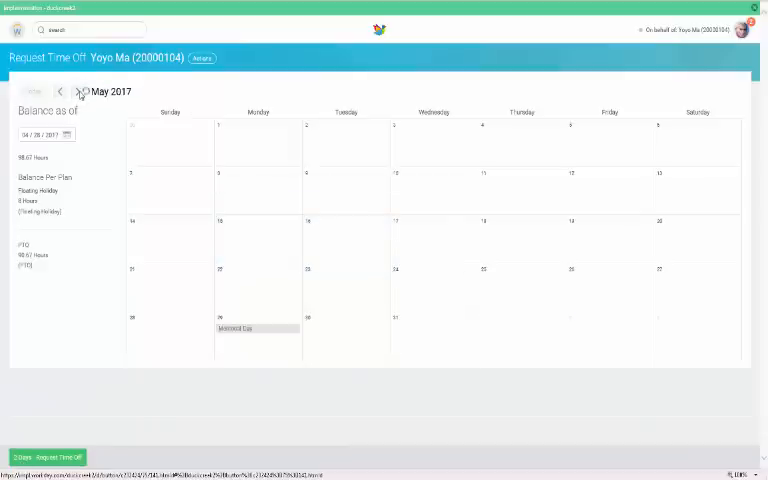
{"action": "left_click", "coordinate": [80, 92]}
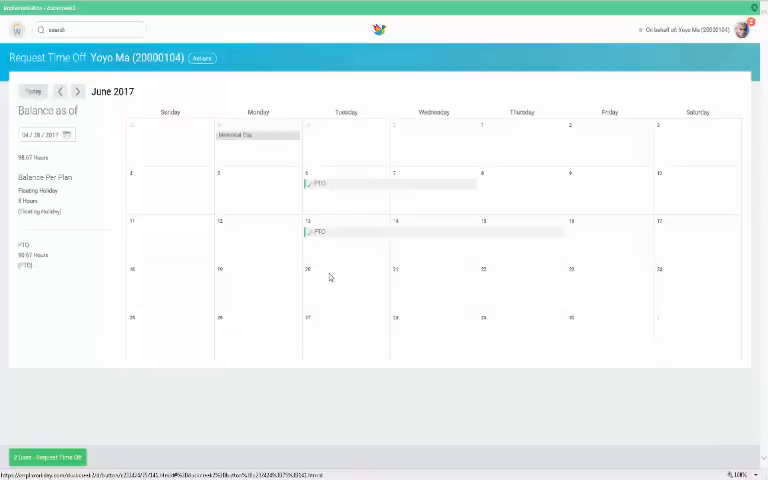
{"action": "left_click", "coordinate": [419, 282]}
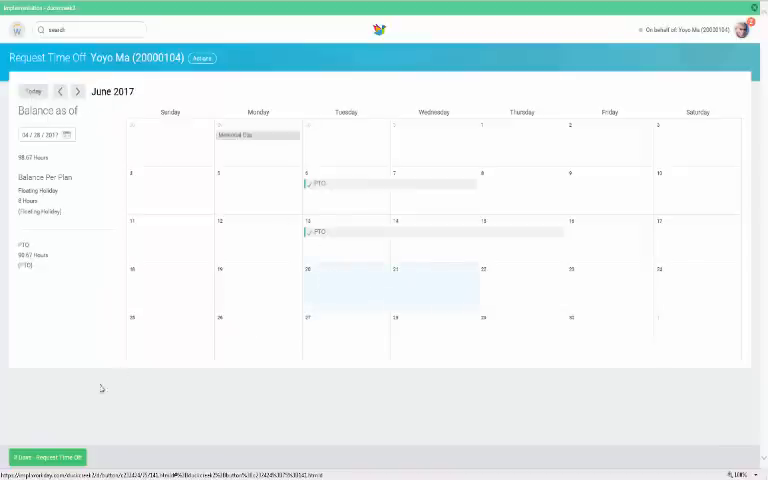
{"action": "left_click", "coordinate": [60, 457]}
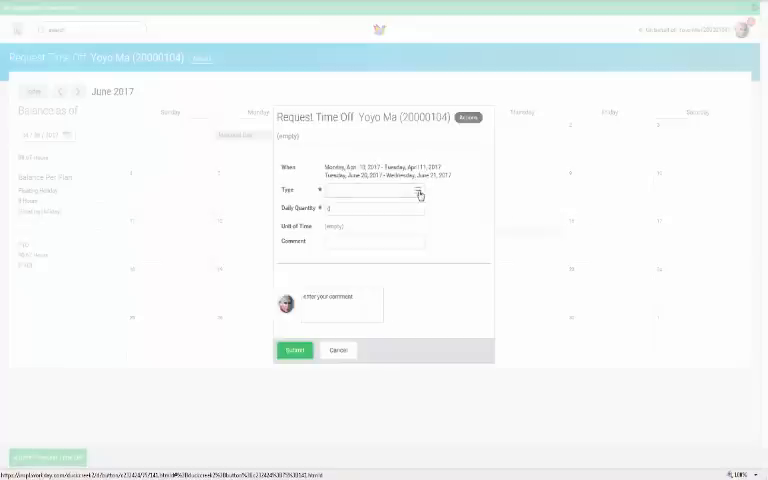
Request PTO at 8 hours daily quantity and submit it.
{"action": "left_click", "coordinate": [421, 195]}
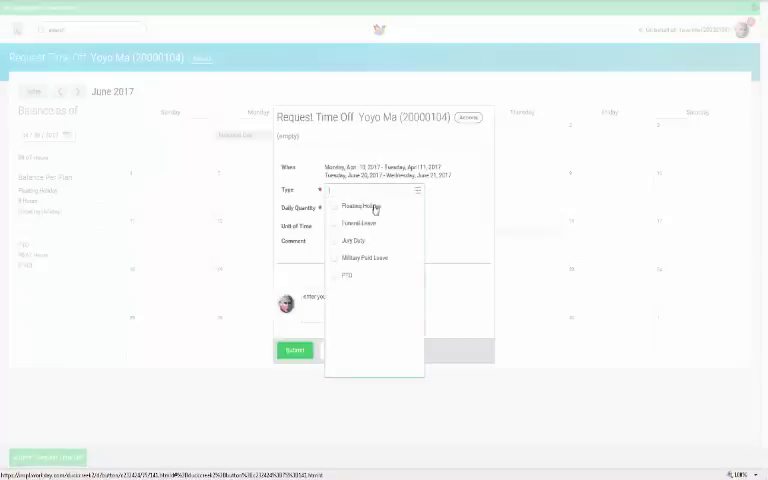
{"action": "left_click", "coordinate": [349, 280]}
{"action": "left_click", "coordinate": [335, 208]}
{"action": "type", "text": "8"}
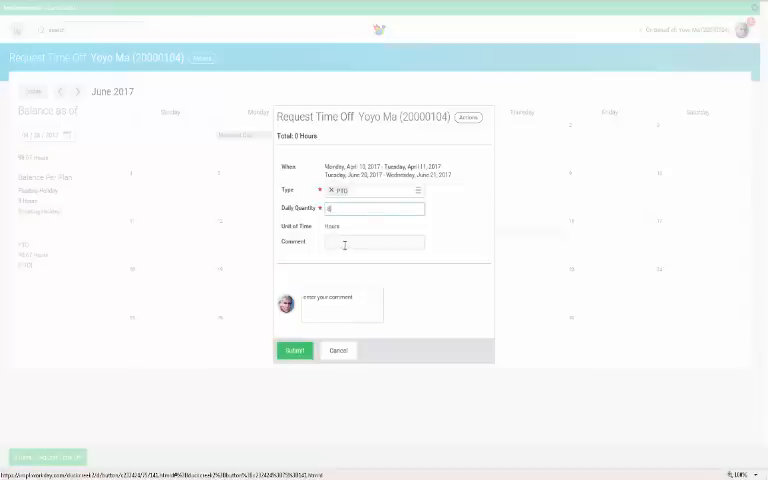
{"action": "left_click", "coordinate": [295, 350]}
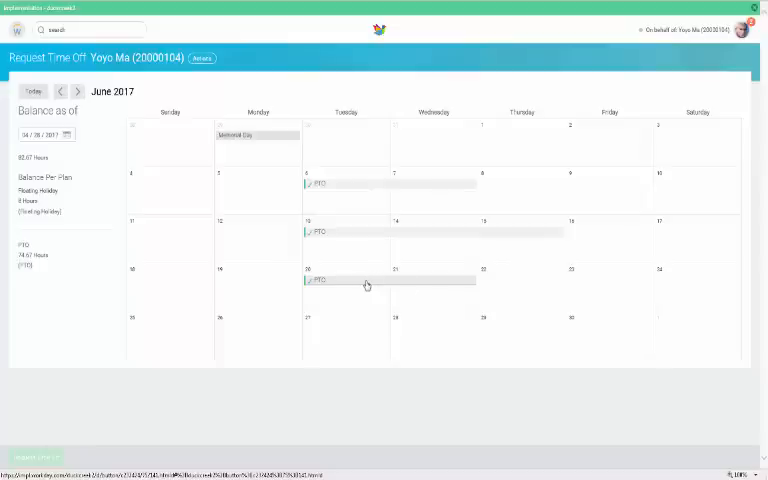
Remove Tuesday, June 20 from the PTO request so only June 21 remains, and submit.
{"action": "left_click", "coordinate": [366, 286]}
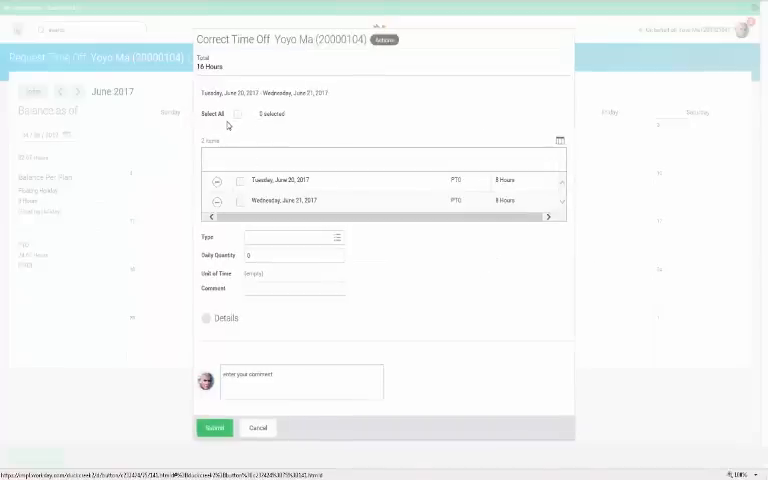
{"action": "left_click", "coordinate": [237, 114]}
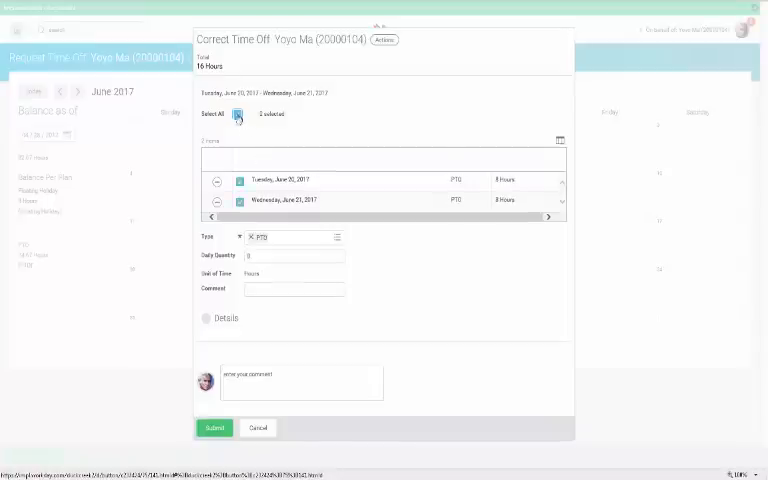
{"action": "left_click", "coordinate": [237, 114]}
{"action": "left_click", "coordinate": [240, 181]}
{"action": "left_click", "coordinate": [240, 200]}
{"action": "left_click", "coordinate": [240, 181]}
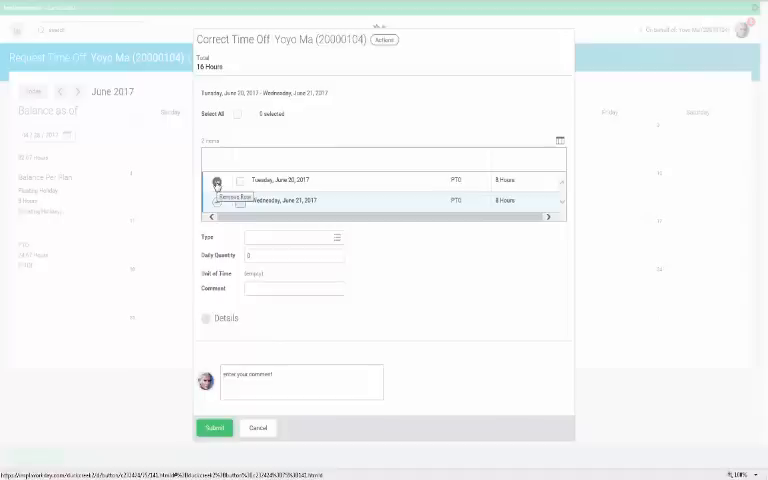
{"action": "left_click", "coordinate": [217, 183]}
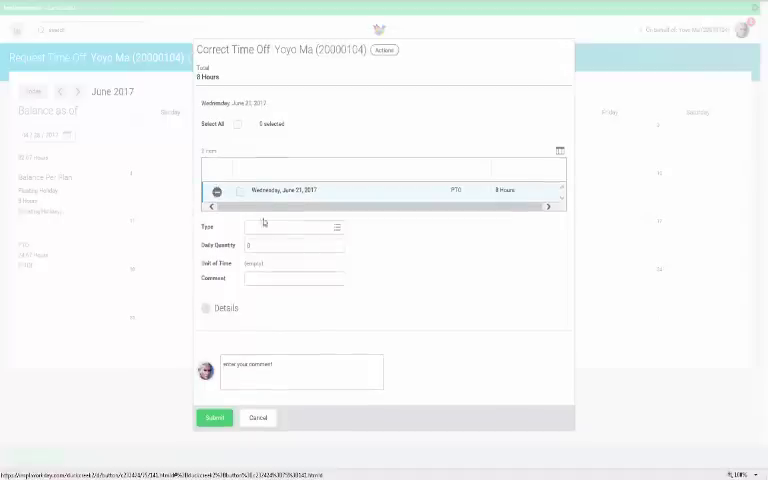
{"action": "left_click", "coordinate": [215, 418]}
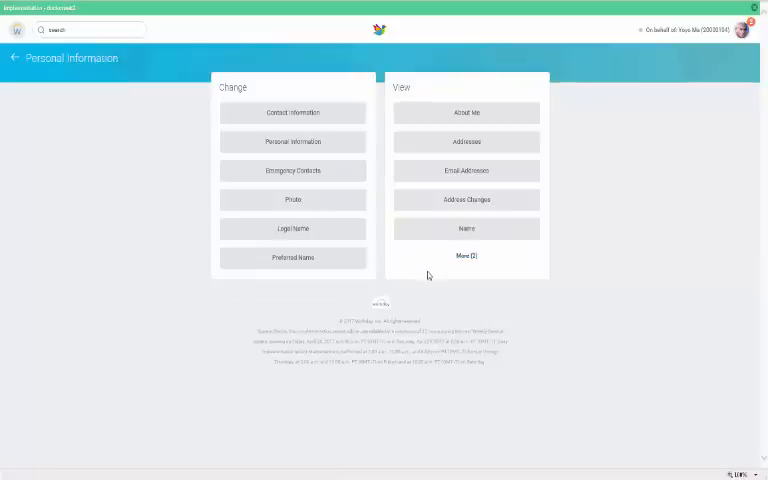
View the worker's About Me profile, reviewing the Contact and then Personal details.
{"action": "left_click", "coordinate": [467, 112]}
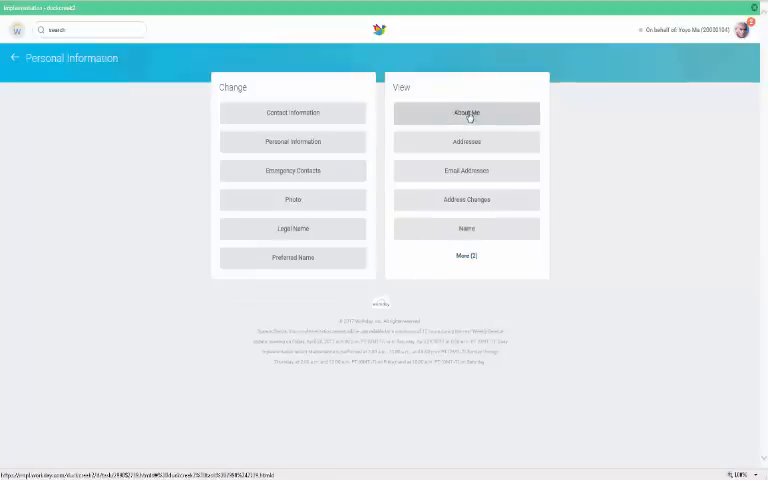
{"action": "left_click", "coordinate": [468, 113]}
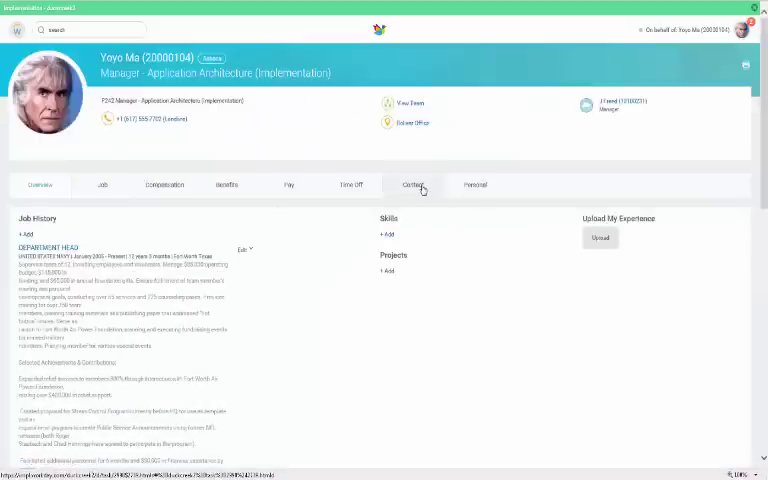
{"action": "left_click", "coordinate": [413, 184]}
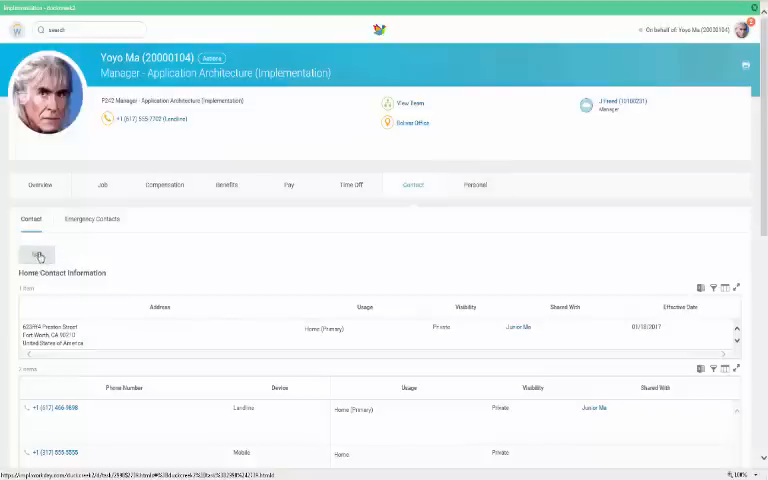
{"action": "scroll", "coordinate": [94, 420], "scroll_direction": "down", "scroll_amount": 3}
{"action": "scroll", "coordinate": [94, 420], "scroll_direction": "down", "scroll_amount": 3}
{"action": "scroll", "coordinate": [94, 420], "scroll_direction": "up", "scroll_amount": 5}
{"action": "scroll", "coordinate": [94, 420], "scroll_direction": "up", "scroll_amount": 5}
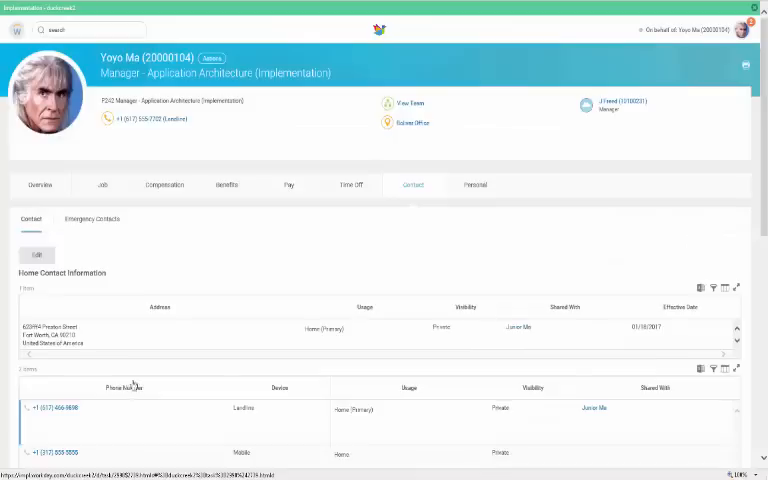
{"action": "left_click", "coordinate": [475, 184]}
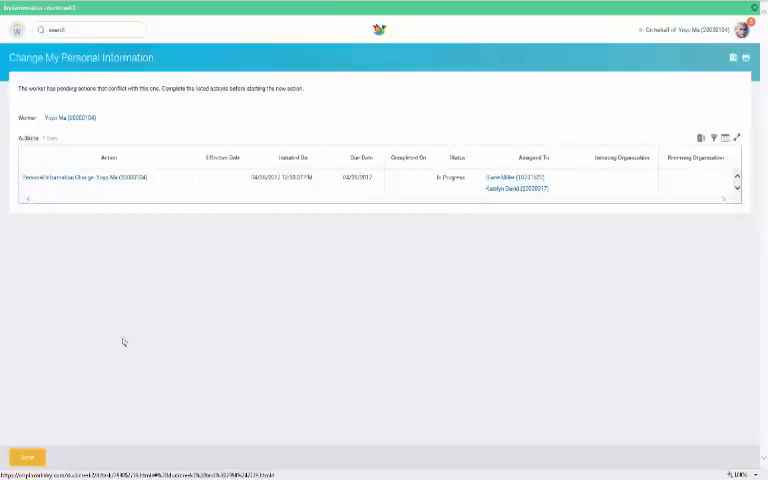
Finish with Done on Change My Personal Information to return to the home dashboard.
{"action": "left_click", "coordinate": [28, 457]}
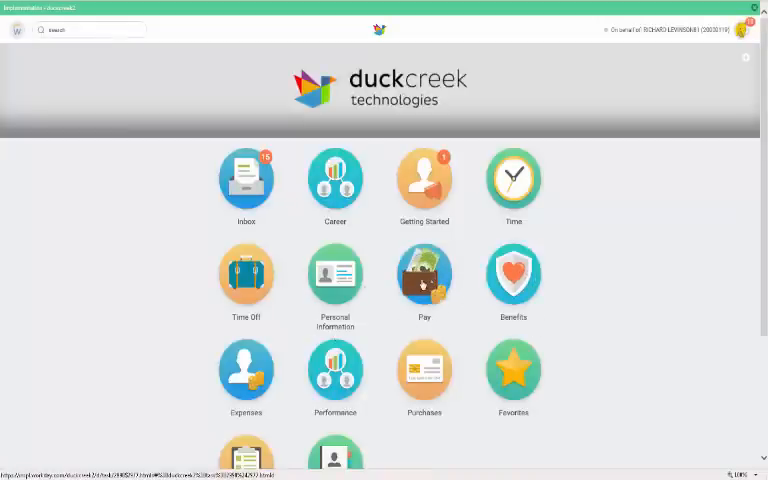
Go to Payment Elections from Pay and point out the two bank accounts listed.
{"action": "left_click", "coordinate": [424, 285]}
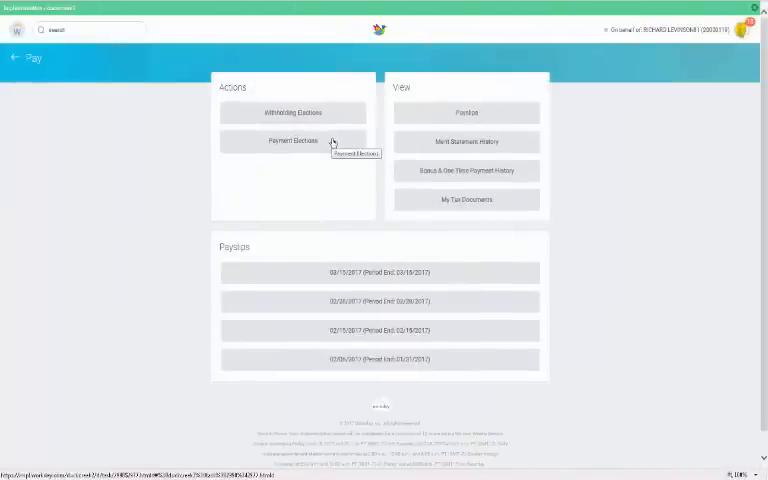
{"action": "left_click", "coordinate": [291, 145]}
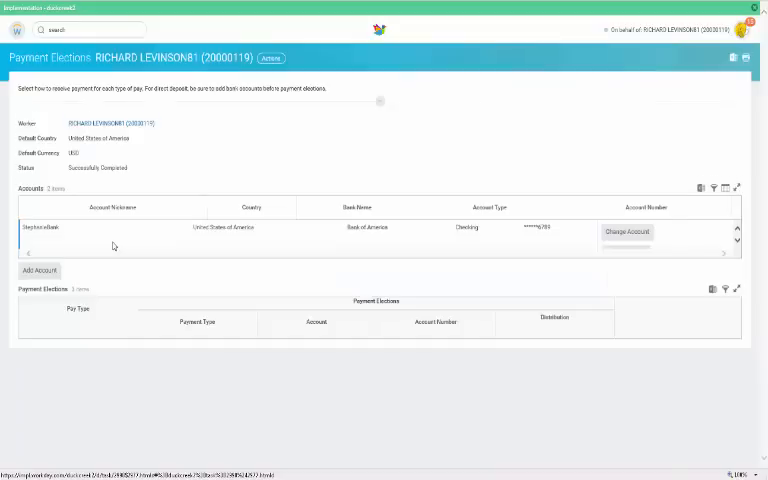
{"action": "scroll", "coordinate": [113, 246], "scroll_direction": "down", "scroll_amount": 1}
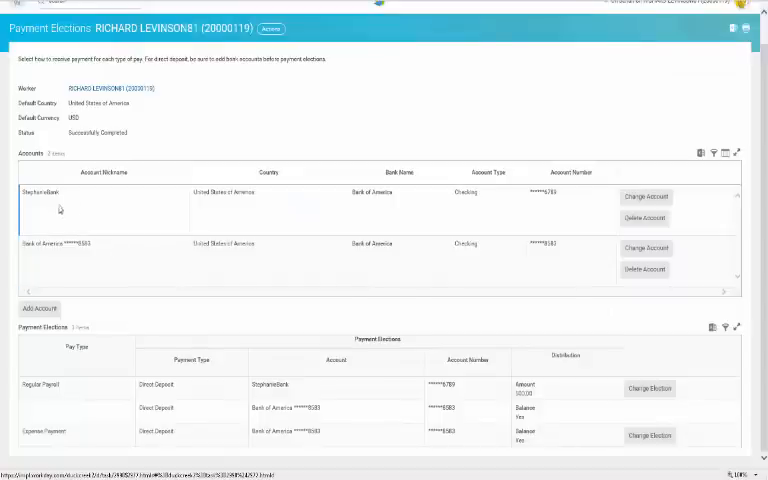
{"action": "left_click", "coordinate": [43, 258]}
{"action": "left_click", "coordinate": [199, 219]}
Review the Regular Payroll and Expense Payment elections, then begin adding a new account.
{"action": "left_click", "coordinate": [45, 410]}
{"action": "left_click", "coordinate": [70, 432]}
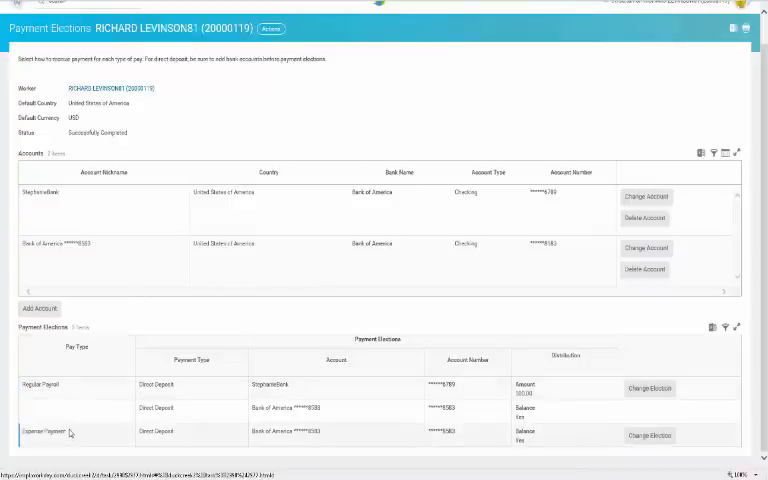
{"action": "left_click", "coordinate": [40, 390]}
{"action": "left_click", "coordinate": [38, 308]}
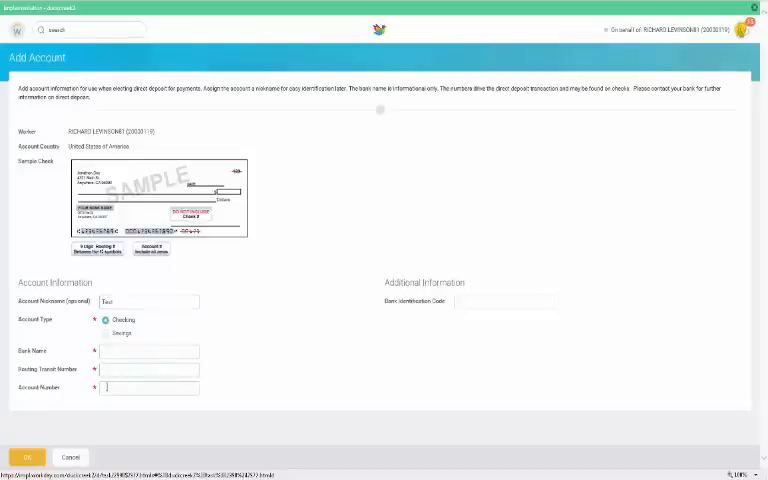
Discard the unsaved new account and open the Regular Payroll election for changes.
{"action": "left_click", "coordinate": [72, 457]}
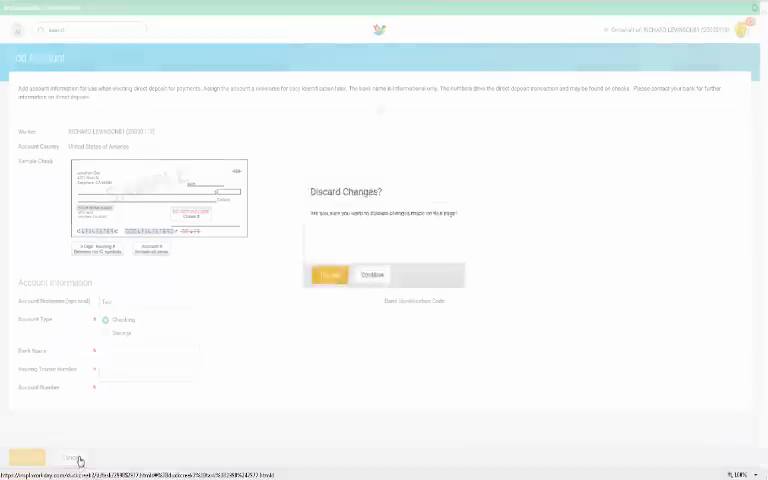
{"action": "left_click", "coordinate": [328, 273]}
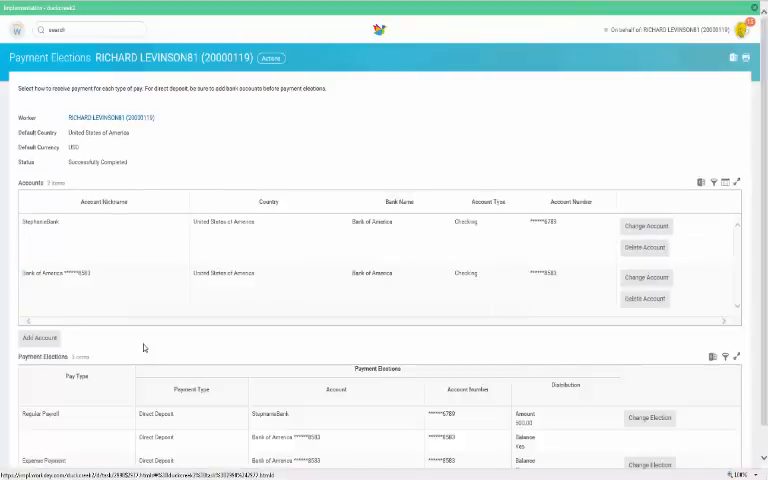
{"action": "left_click", "coordinate": [650, 417]}
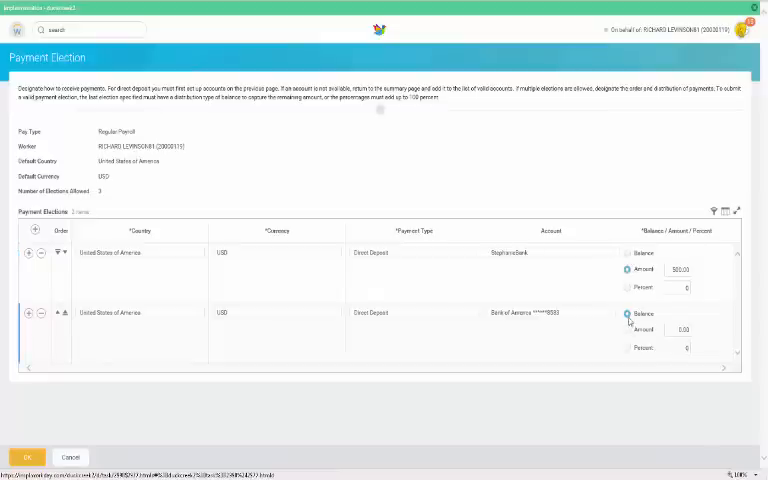
Switch both Regular Payroll deposits to percentage splits of 10 and 90 across the two accounts.
{"action": "left_click", "coordinate": [627, 254]}
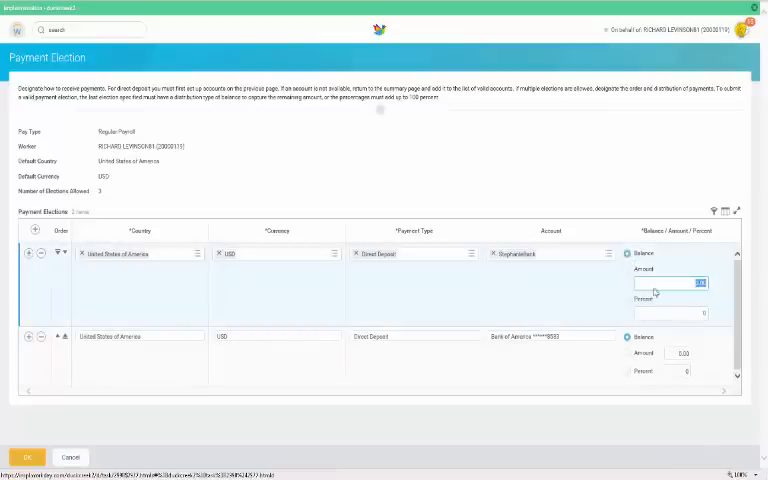
{"action": "left_click", "coordinate": [628, 359]}
{"action": "type", "text": "200"}
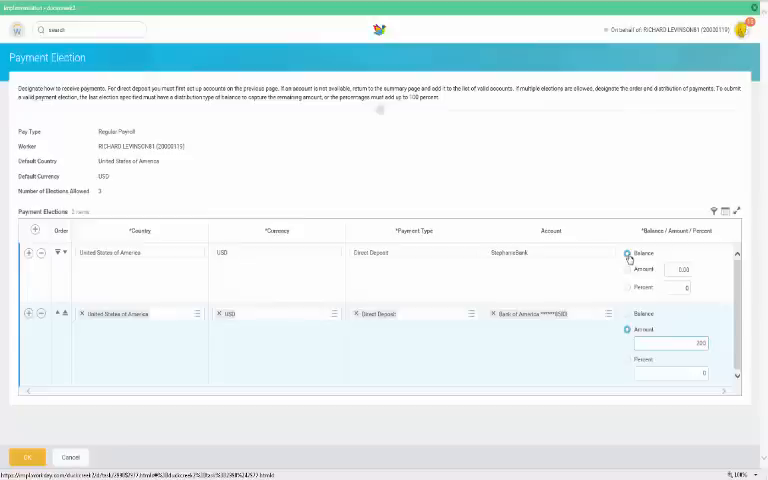
{"action": "left_click", "coordinate": [677, 272]}
{"action": "left_click", "coordinate": [704, 313]}
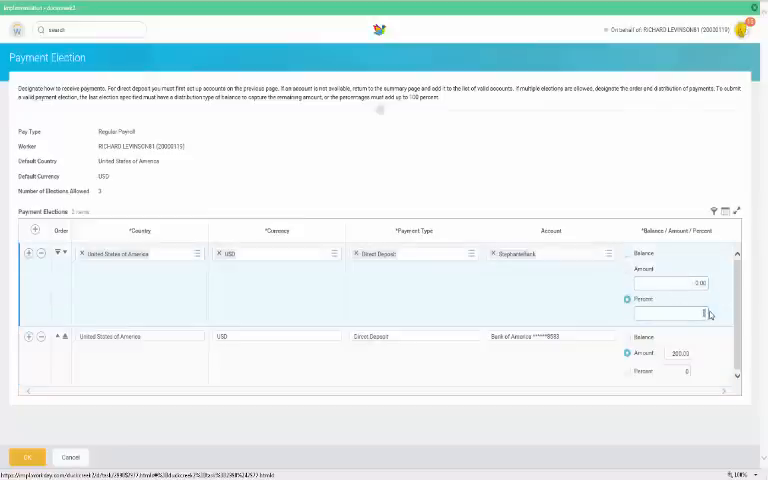
{"action": "type", "text": "10"}
{"action": "left_click", "coordinate": [668, 375]}
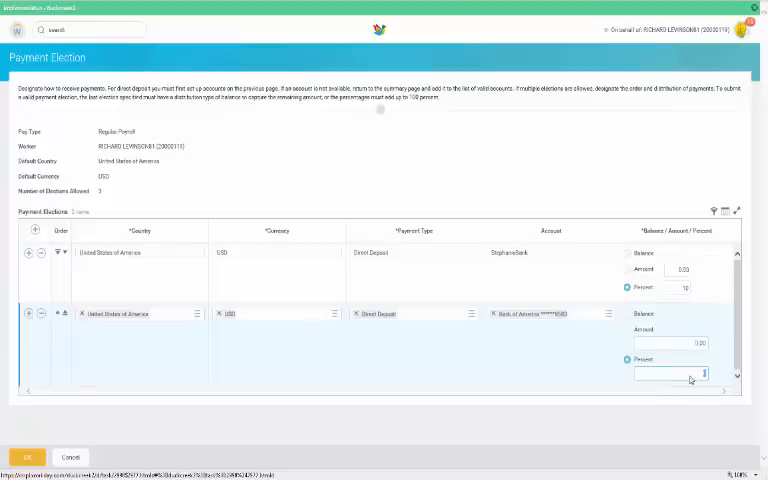
{"action": "type", "text": "90"}
Cancel and discard the payment election changes, returning to Pay.
{"action": "left_click", "coordinate": [73, 458]}
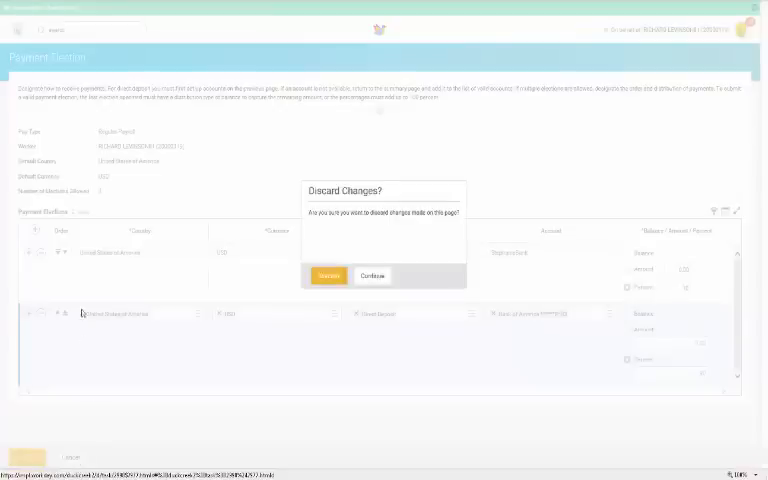
{"action": "left_click", "coordinate": [323, 277]}
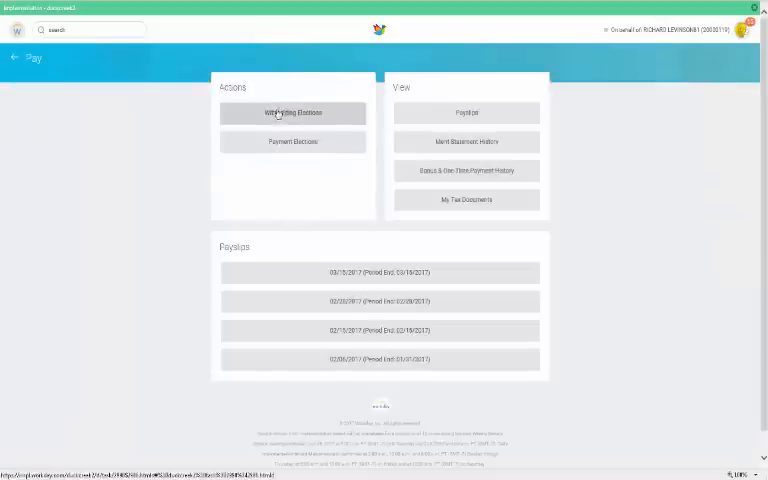
Start a federal withholding election, then cancel and discard the W-4 form.
{"action": "left_click", "coordinate": [293, 112]}
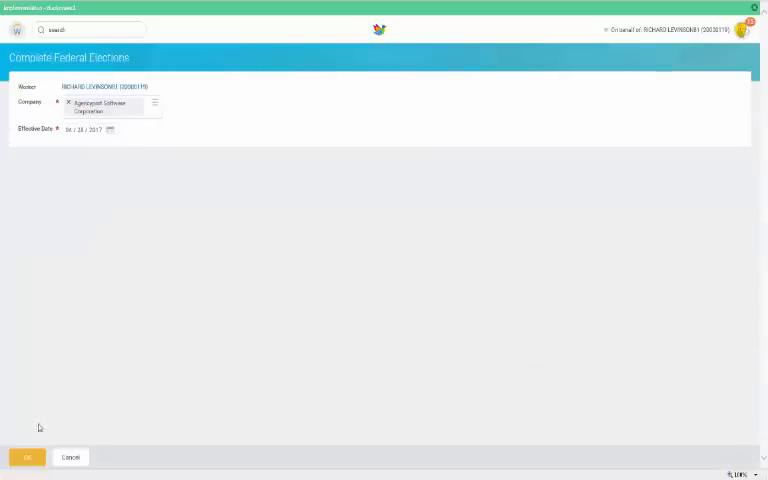
{"action": "left_click", "coordinate": [27, 457]}
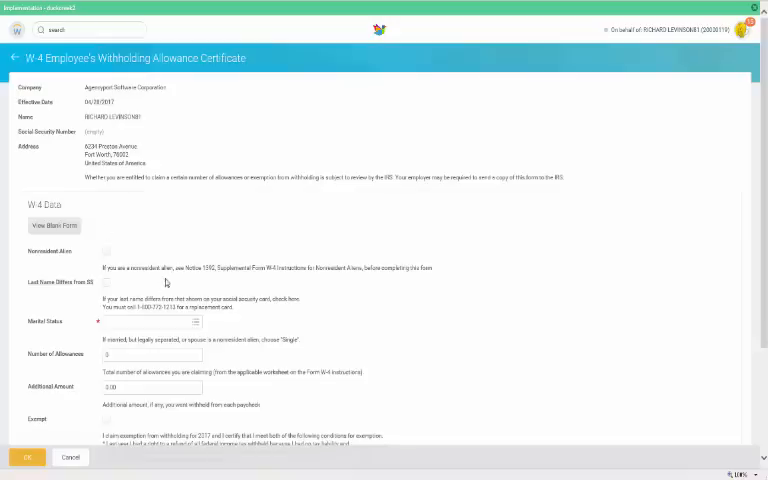
{"action": "scroll", "coordinate": [126, 187], "scroll_direction": "down", "scroll_amount": 3}
{"action": "scroll", "coordinate": [120, 100], "scroll_direction": "down", "scroll_amount": 1}
{"action": "scroll", "coordinate": [120, 100], "scroll_direction": "up", "scroll_amount": 4}
{"action": "scroll", "coordinate": [108, 243], "scroll_direction": "down", "scroll_amount": 2}
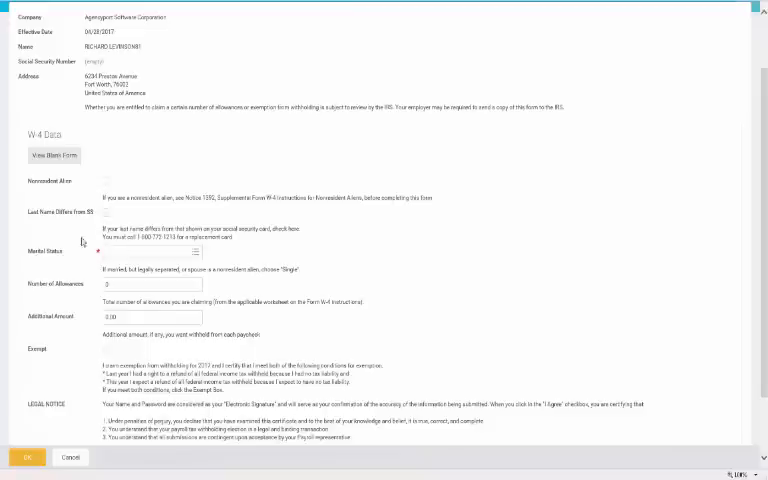
{"action": "scroll", "coordinate": [80, 200], "scroll_direction": "down", "scroll_amount": 2}
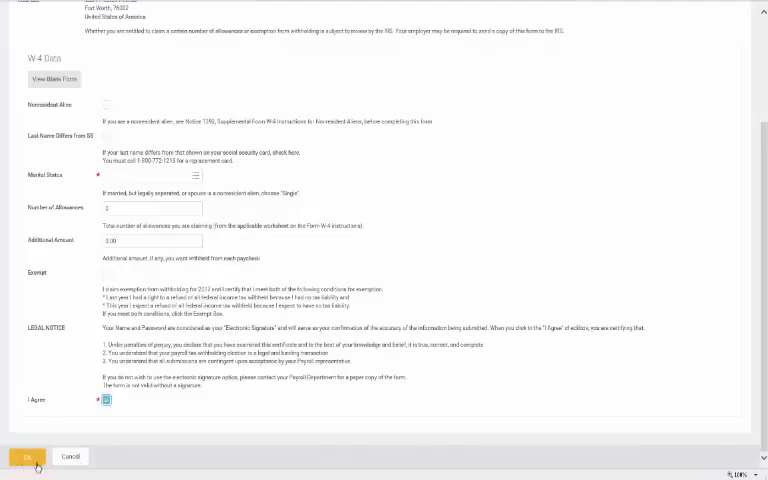
{"action": "left_click", "coordinate": [70, 458]}
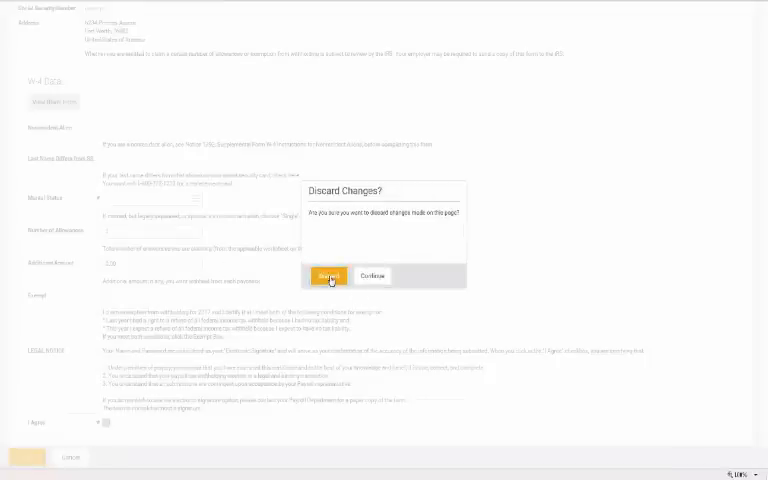
{"action": "left_click", "coordinate": [329, 278]}
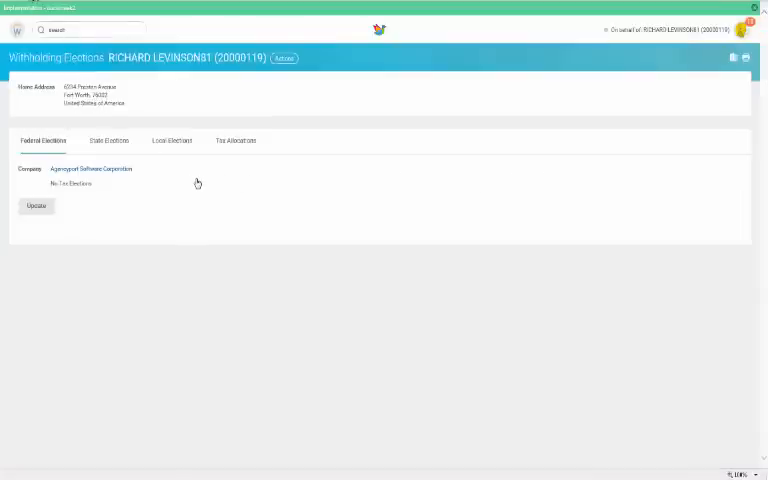
Go back to the Pay page and view the worker's payslips.
{"action": "key", "text": "alt+Left"}
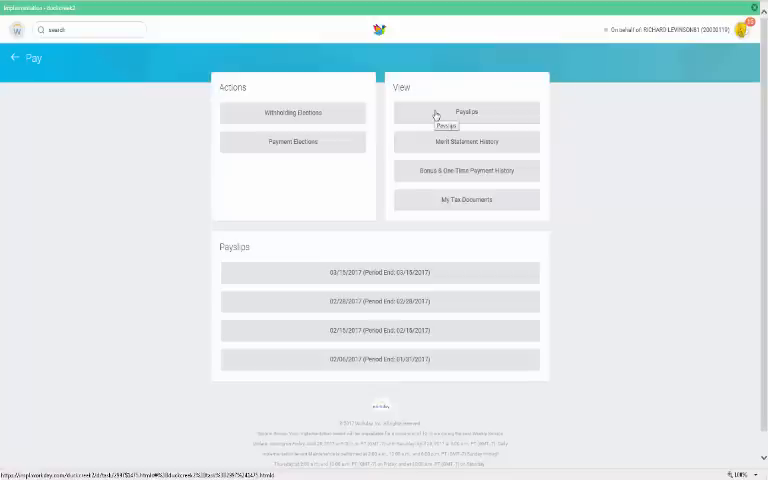
{"action": "left_click", "coordinate": [436, 115]}
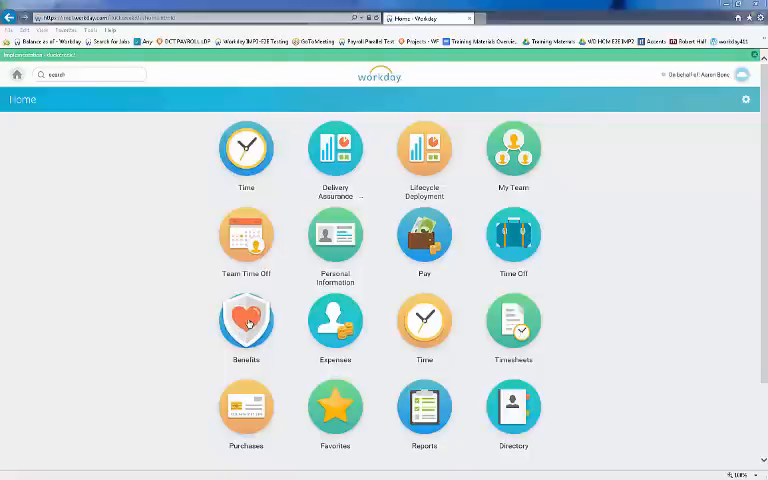
From the Benefits worklet, start a benefits change to show the Change Benefits form.
{"action": "left_click", "coordinate": [248, 322]}
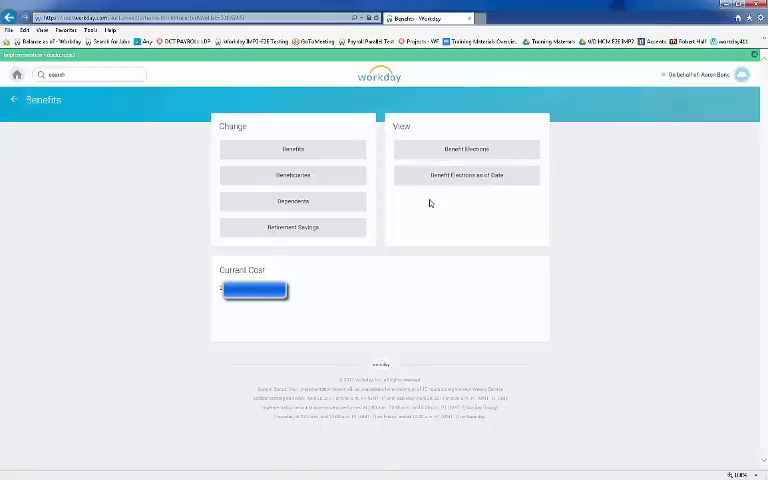
{"action": "left_click", "coordinate": [301, 151]}
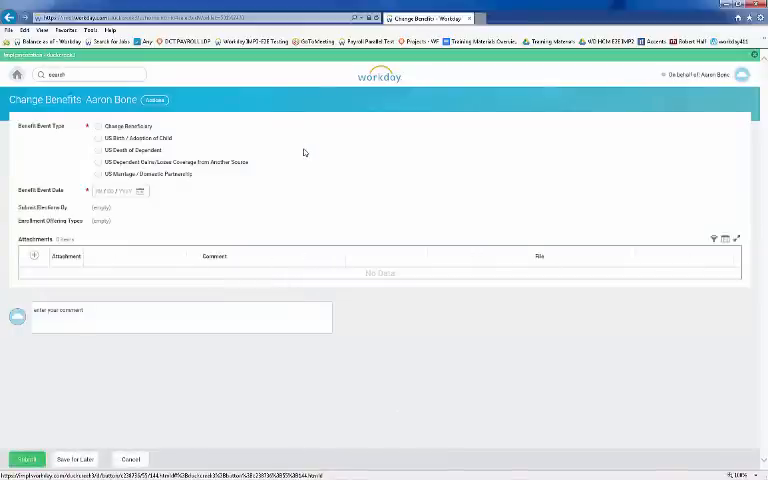
Choose the US Birth / Adoption of Child event dated 04/28/2017.
{"action": "left_click", "coordinate": [97, 138]}
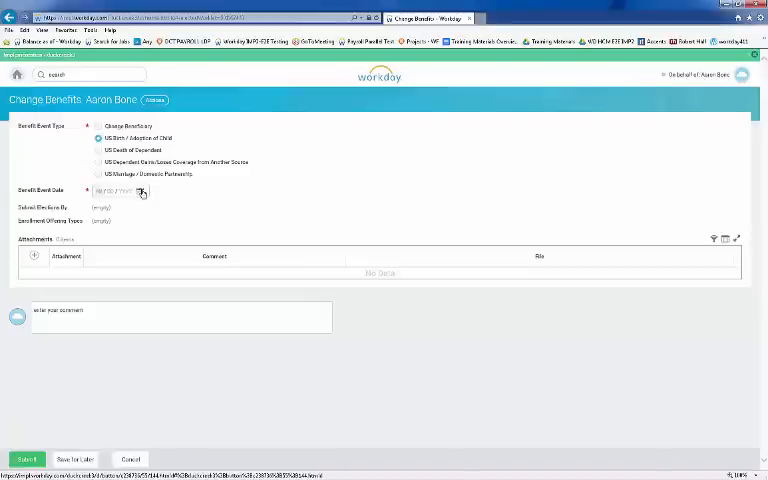
{"action": "left_click", "coordinate": [141, 193]}
{"action": "left_click", "coordinate": [254, 272]}
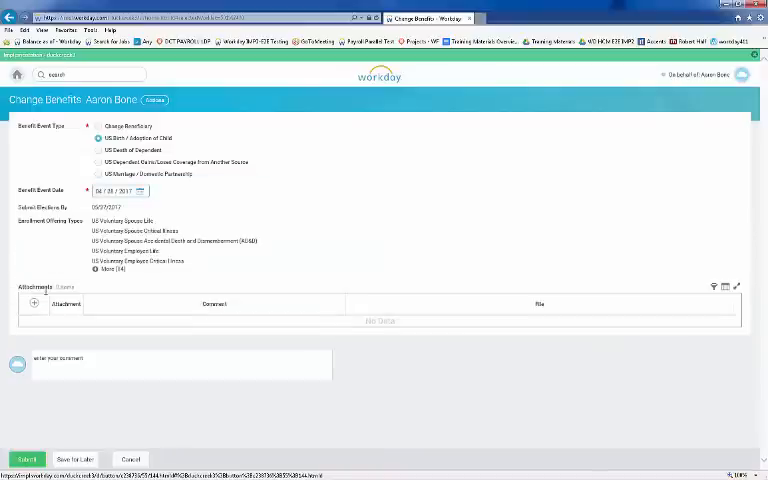
Attach the adoption certificate file and submit the benefit event.
{"action": "left_click", "coordinate": [34, 304]}
{"action": "left_click", "coordinate": [368, 328]}
{"action": "double_click", "coordinate": [140, 72]}
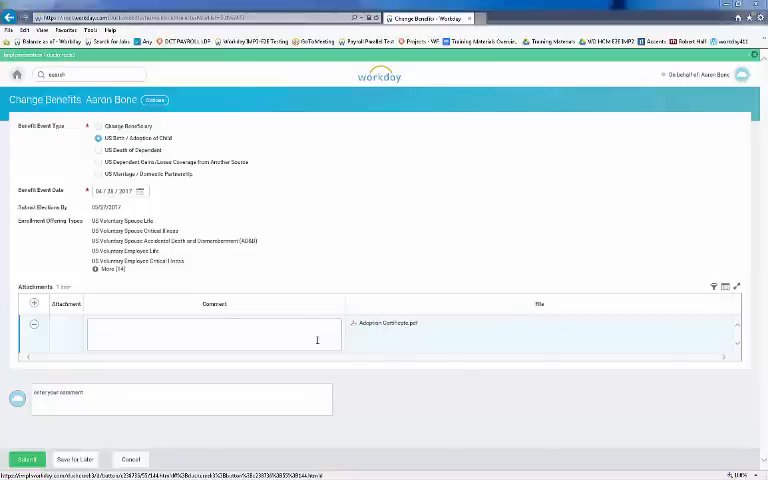
{"action": "left_click", "coordinate": [30, 459]}
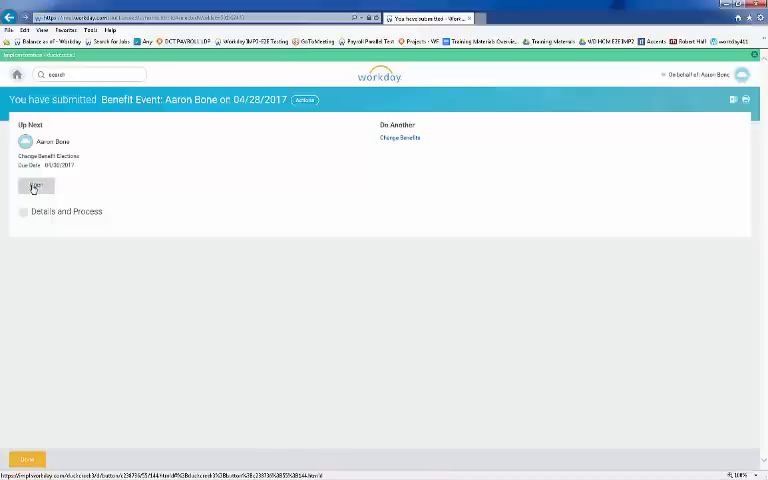
In the benefit elections task, elect US Medical CDHP with HSA and continue to step 2.
{"action": "left_click", "coordinate": [35, 188]}
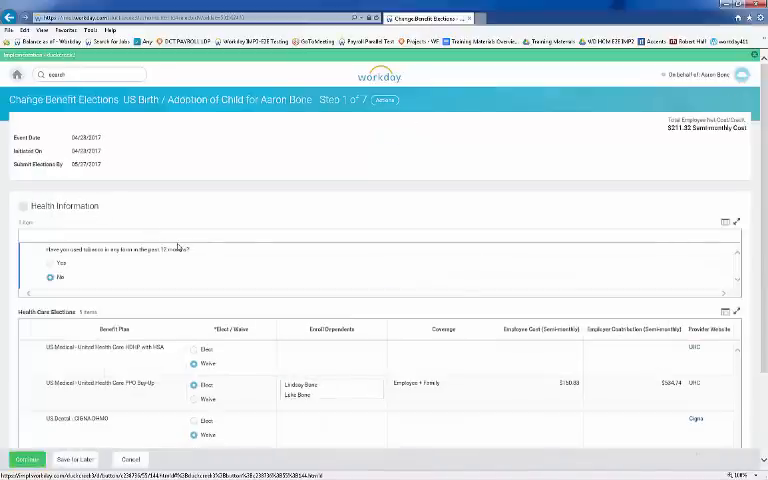
{"action": "scroll", "coordinate": [215, 256], "scroll_direction": "down", "scroll_amount": 3}
{"action": "scroll", "coordinate": [215, 256], "scroll_direction": "down", "scroll_amount": 2}
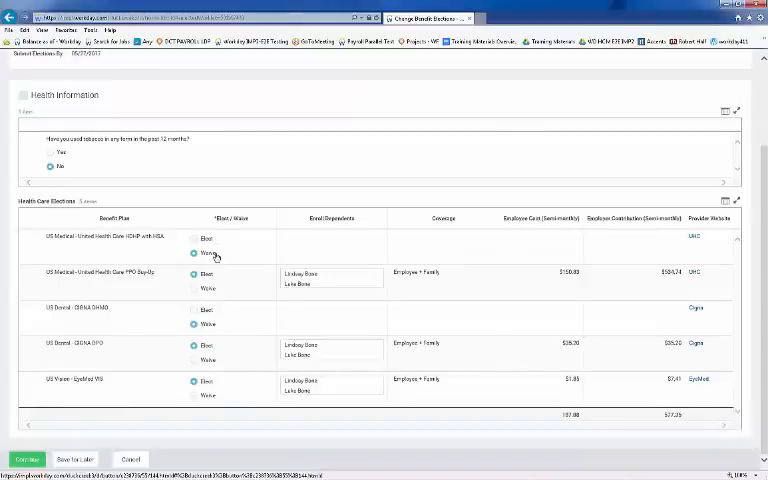
{"action": "left_click", "coordinate": [196, 241]}
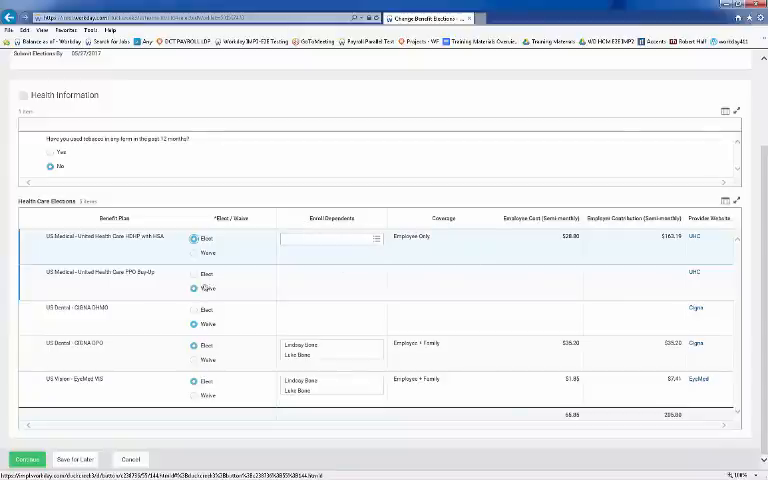
{"action": "left_click", "coordinate": [211, 362]}
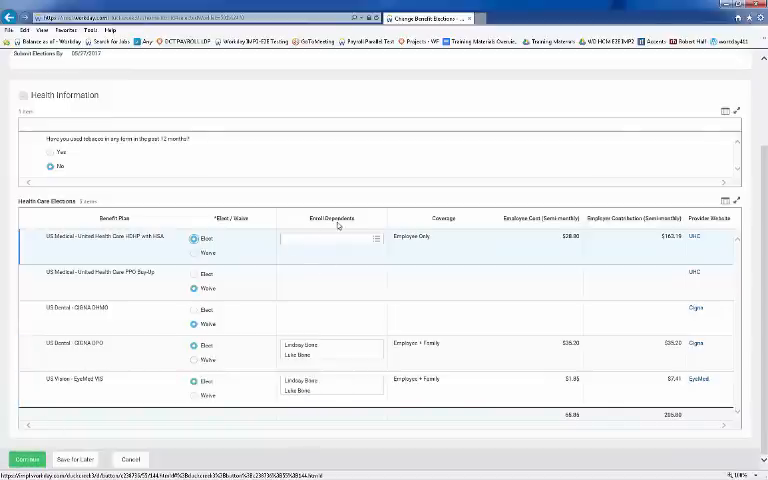
{"action": "left_click", "coordinate": [27, 459]}
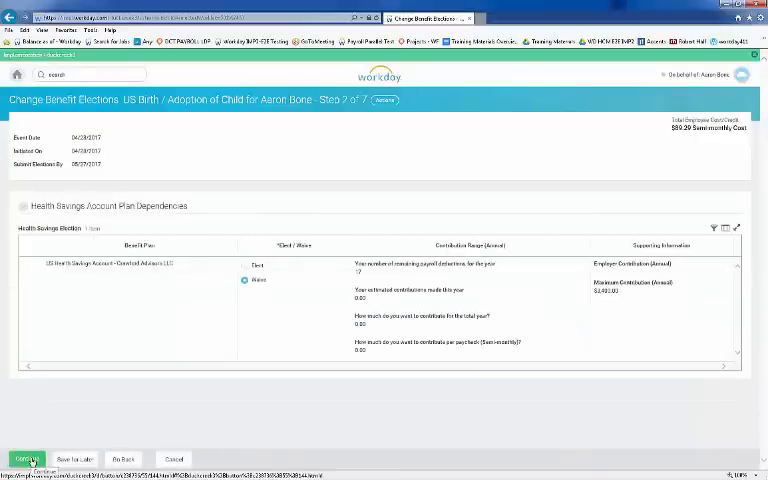
Continue unchanged through insurance, beneficiary and additional benefits steps to the final review page.
{"action": "left_click", "coordinate": [30, 460]}
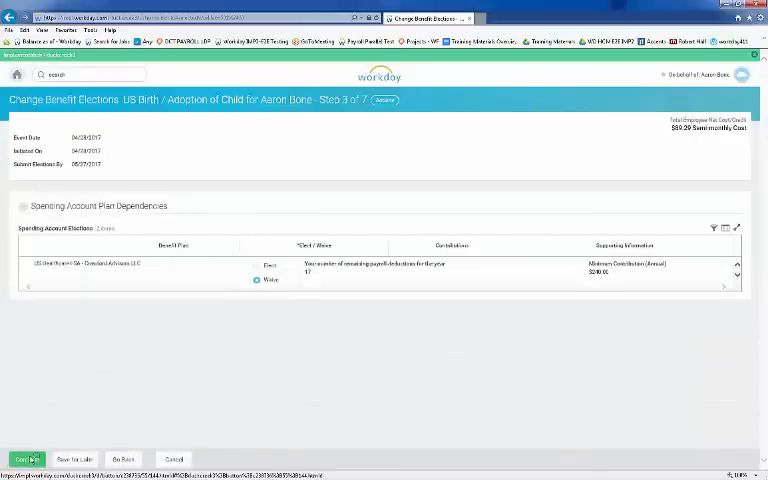
{"action": "scroll", "coordinate": [95, 338], "scroll_direction": "down", "scroll_amount": 1}
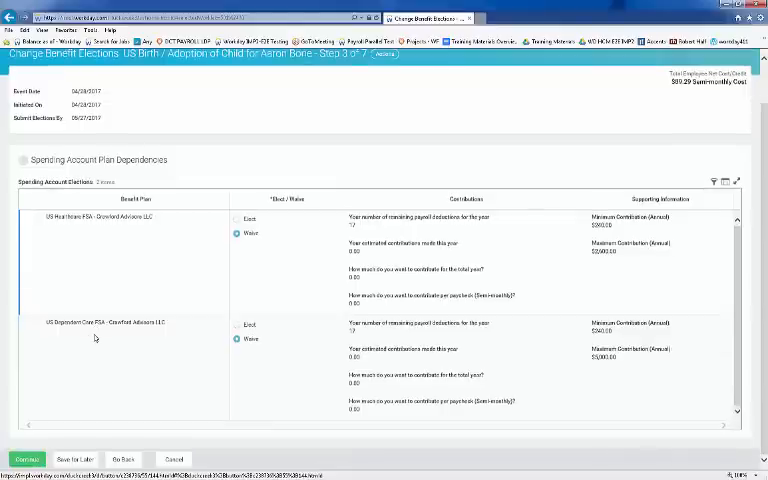
{"action": "left_click", "coordinate": [37, 460]}
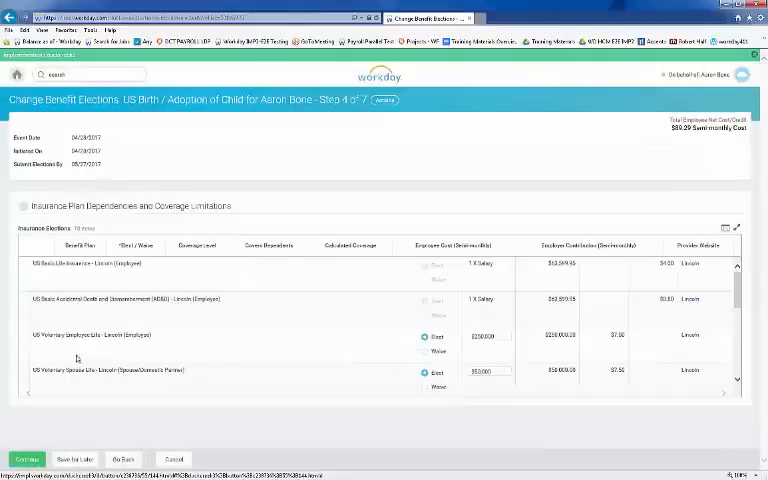
{"action": "scroll", "coordinate": [77, 357], "scroll_direction": "down", "scroll_amount": 2}
{"action": "scroll", "coordinate": [77, 357], "scroll_direction": "down", "scroll_amount": 2}
{"action": "left_click", "coordinate": [28, 459]}
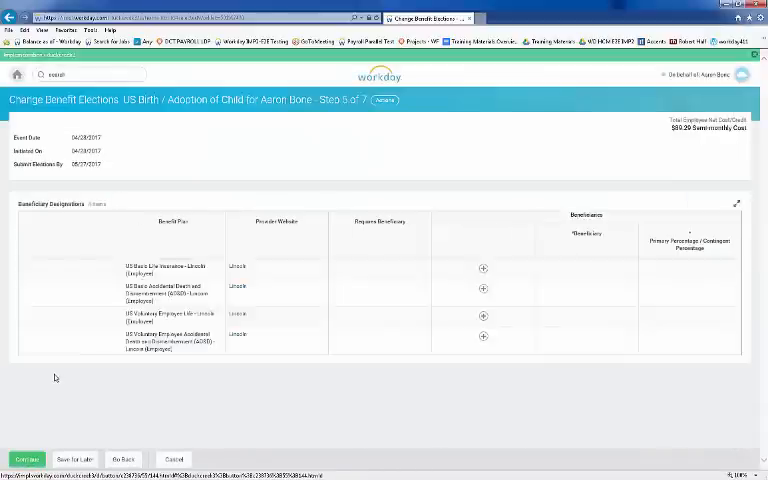
{"action": "left_click", "coordinate": [27, 459]}
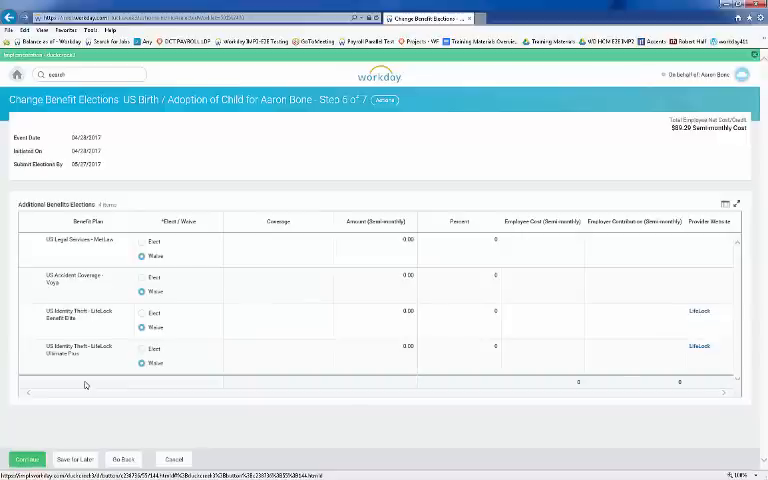
{"action": "left_click", "coordinate": [27, 459]}
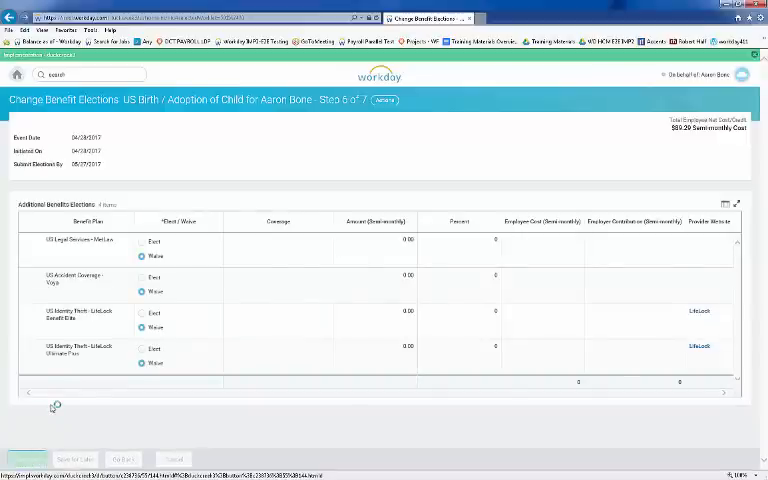
{"action": "scroll", "coordinate": [30, 240], "scroll_direction": "down", "scroll_amount": 10}
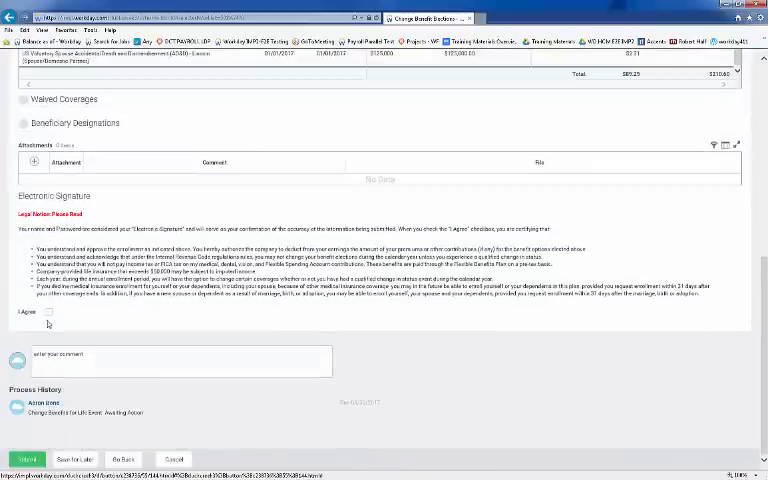
Agree to the electronic signature terms and submit the benefit elections.
{"action": "left_click", "coordinate": [48, 312]}
{"action": "left_click", "coordinate": [26, 459]}
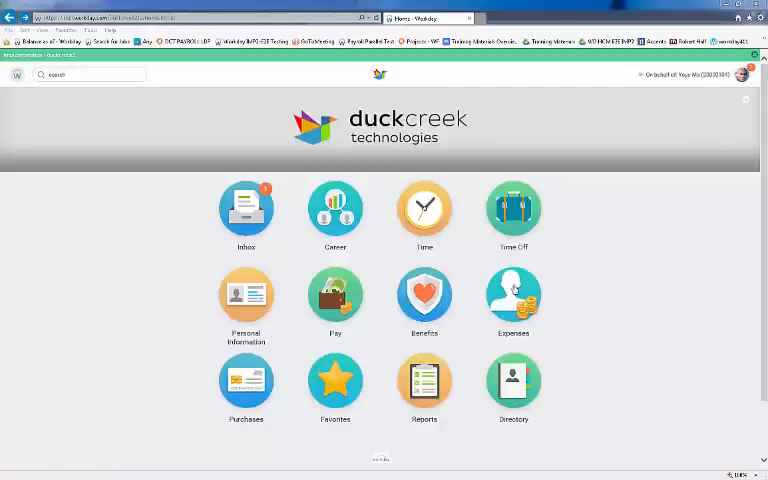
From the Expenses worklet, create a new expense report charged to the BMS Test project.
{"action": "left_click", "coordinate": [513, 297]}
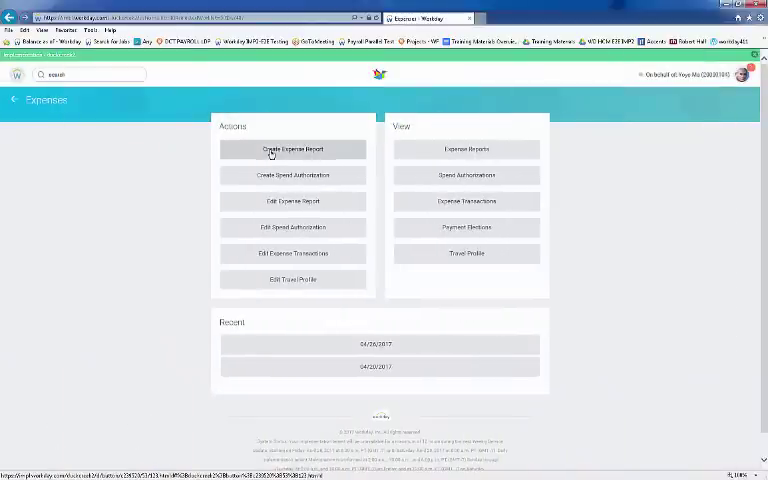
{"action": "left_click", "coordinate": [271, 150]}
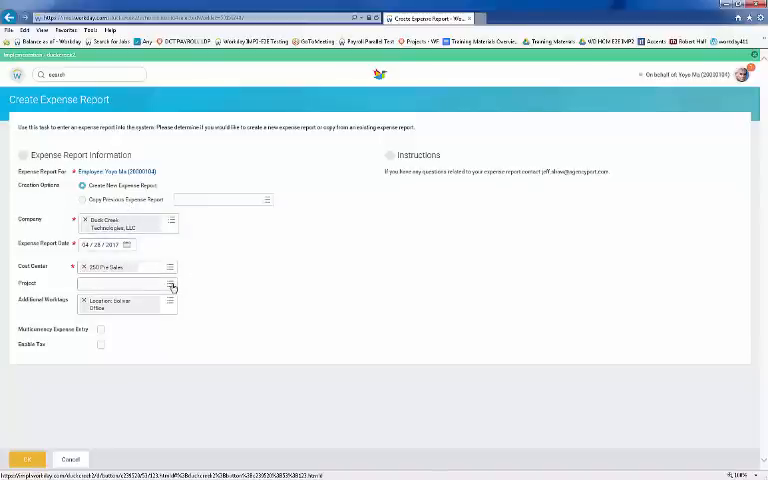
{"action": "left_click", "coordinate": [172, 287]}
{"action": "left_click", "coordinate": [108, 155]}
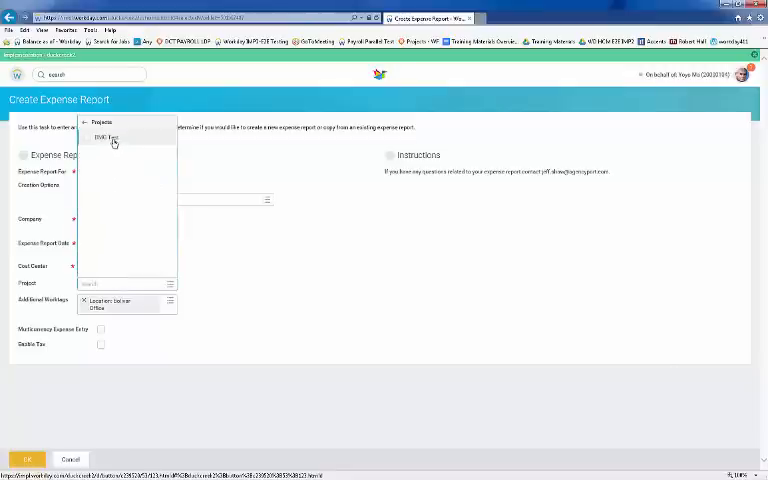
{"action": "left_click", "coordinate": [105, 137]}
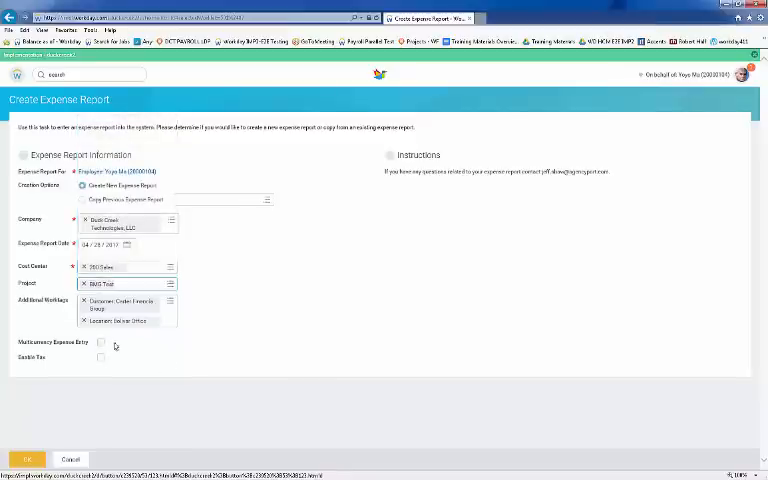
{"action": "left_click", "coordinate": [28, 458]}
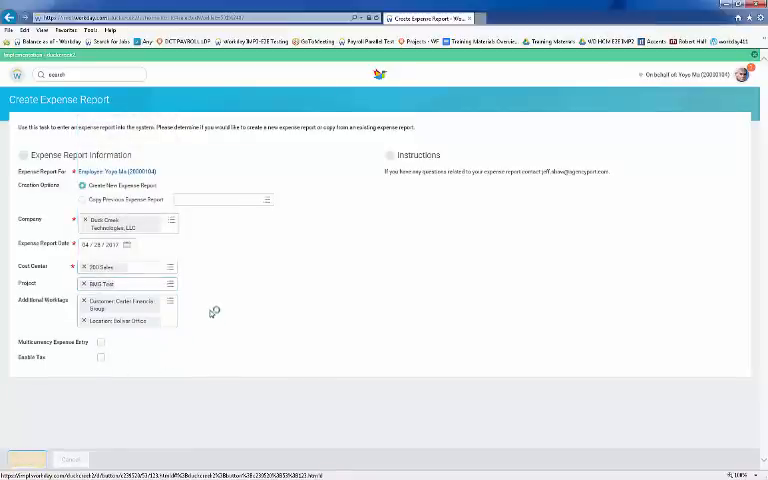
Set the expense line date and the business purpose to Customer Visit, keeping the report date.
{"action": "left_click", "coordinate": [172, 228]}
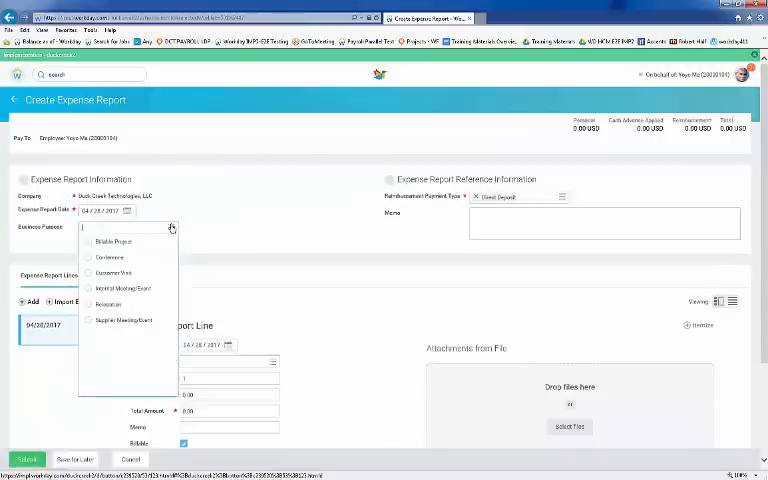
{"action": "left_click", "coordinate": [186, 213]}
{"action": "left_click", "coordinate": [128, 213]}
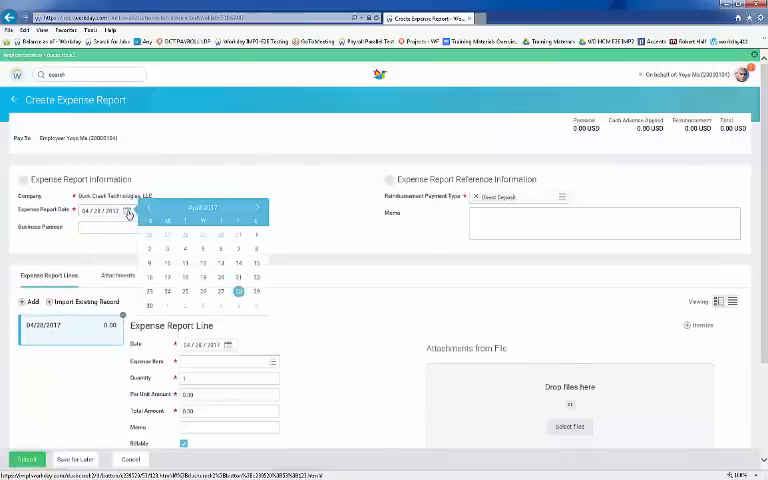
{"action": "left_click", "coordinate": [315, 238]}
{"action": "left_click", "coordinate": [230, 347]}
{"action": "left_click", "coordinate": [333, 333]}
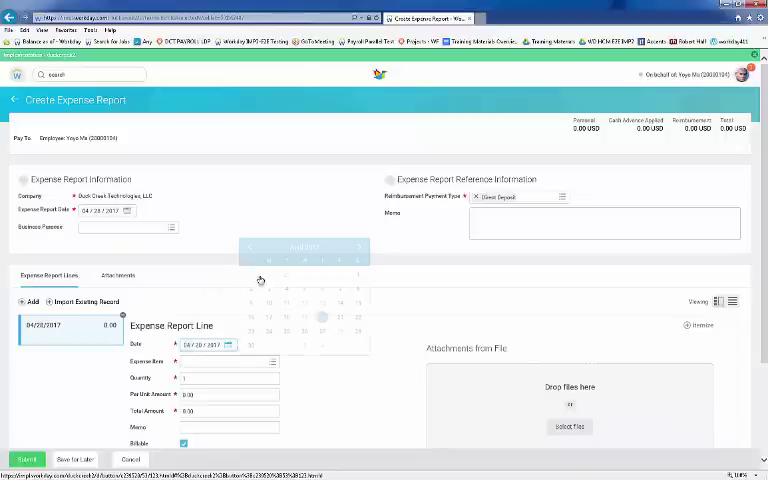
{"action": "left_click", "coordinate": [172, 228]}
{"action": "type", "text": "search"}
{"action": "key", "text": "Return"}
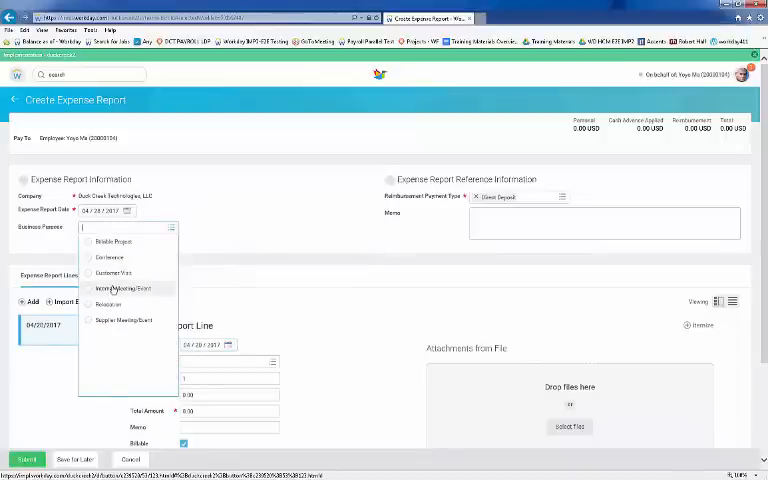
{"action": "left_click", "coordinate": [112, 272]}
{"action": "left_click", "coordinate": [128, 212]}
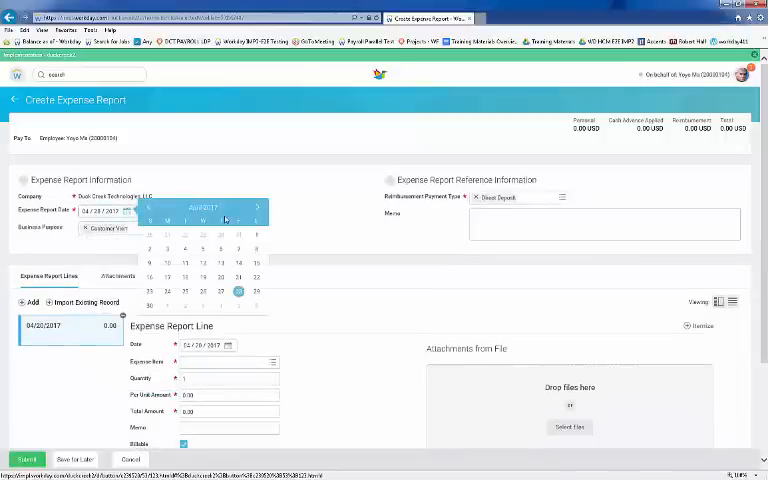
{"action": "left_click", "coordinate": [224, 276]}
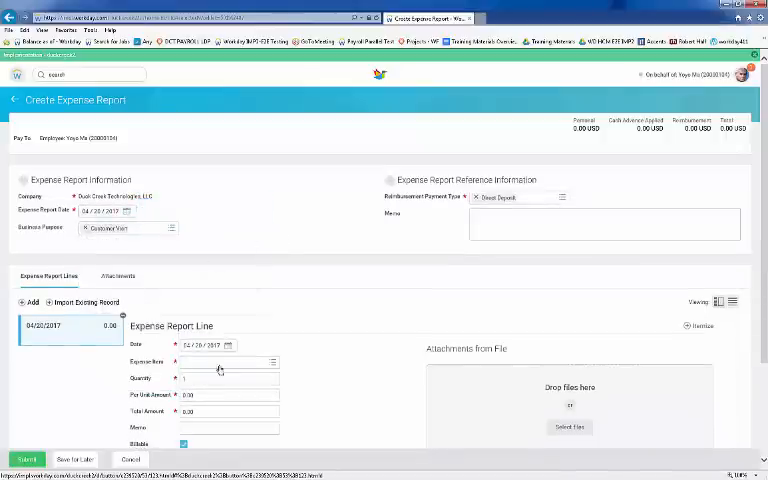
Make the line a Business Travel > Meals item at 10.00 per unit, kept billable.
{"action": "left_click", "coordinate": [273, 362]}
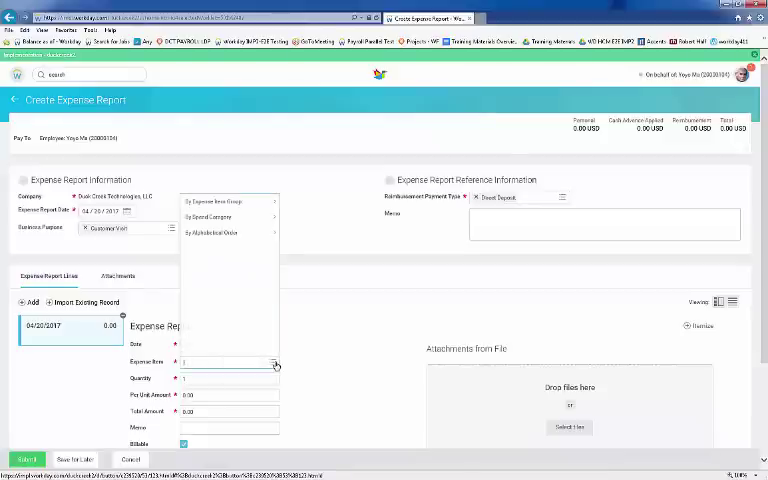
{"action": "left_click", "coordinate": [214, 201]}
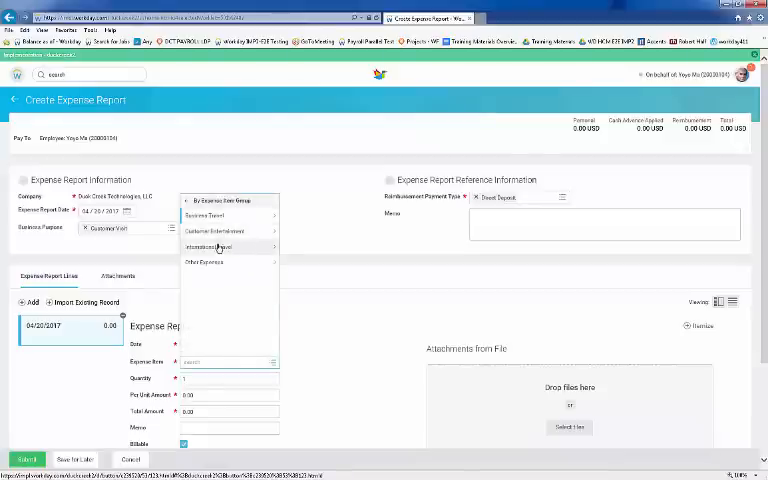
{"action": "left_click", "coordinate": [205, 216]}
{"action": "left_click", "coordinate": [204, 294]}
{"action": "scroll", "coordinate": [330, 380], "scroll_direction": "down", "scroll_amount": 3}
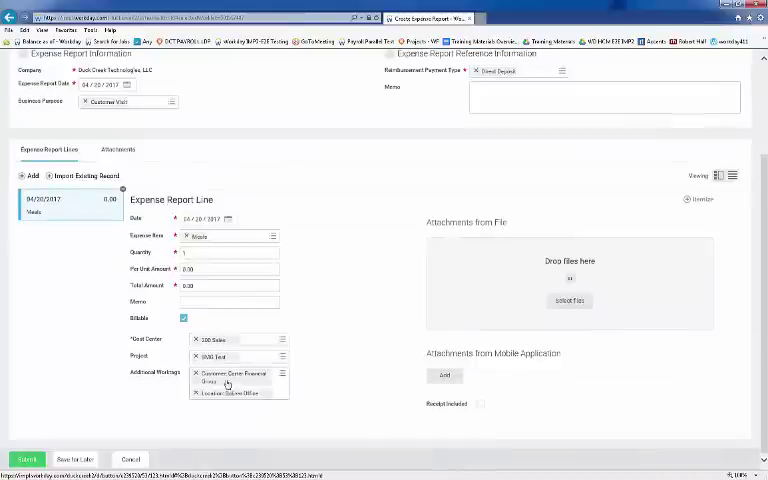
{"action": "double_click", "coordinate": [201, 269]}
{"action": "type", "text": "10"}
{"action": "left_click", "coordinate": [230, 285]}
{"action": "left_click", "coordinate": [196, 300]}
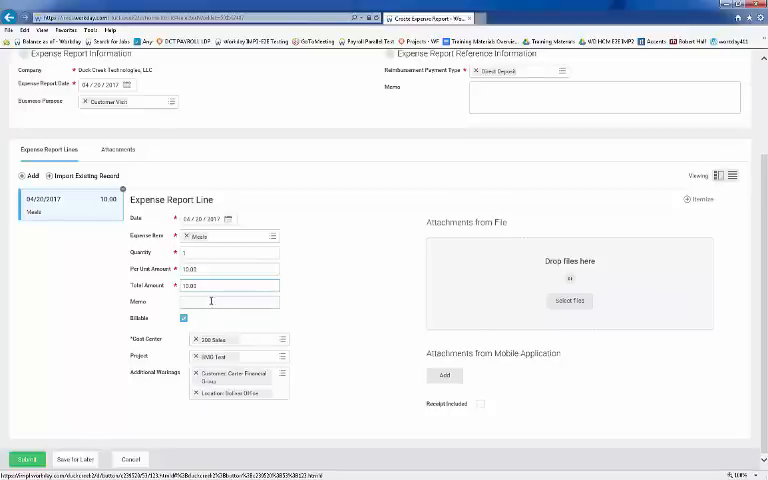
{"action": "left_click", "coordinate": [183, 318]}
{"action": "left_click", "coordinate": [184, 318]}
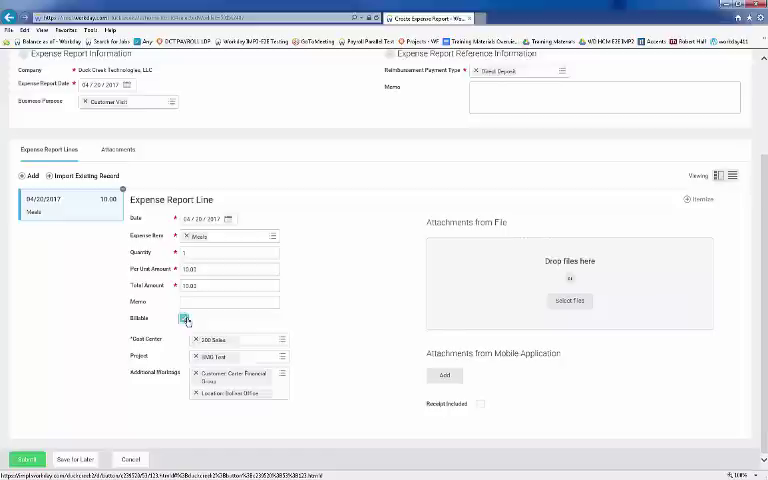
Attach the receipt image After job offer for internal.png to the expense line.
{"action": "left_click", "coordinate": [570, 300]}
{"action": "double_click", "coordinate": [120, 72]}
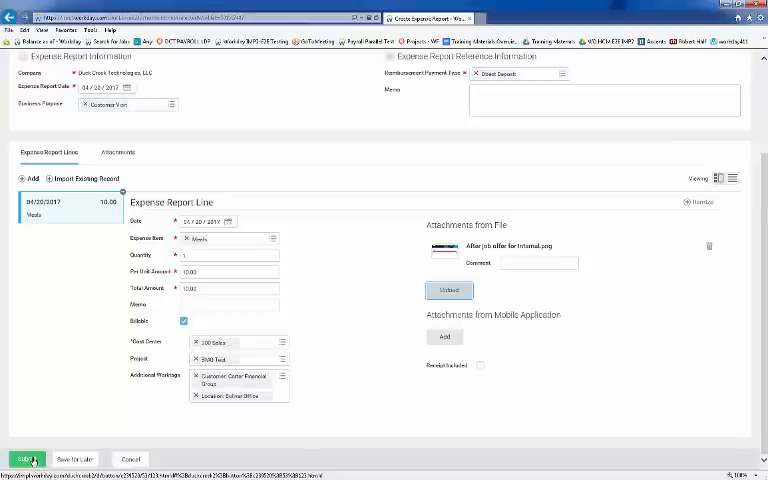
Submit the expense report and review its process history and remaining approval steps.
{"action": "left_click", "coordinate": [33, 461]}
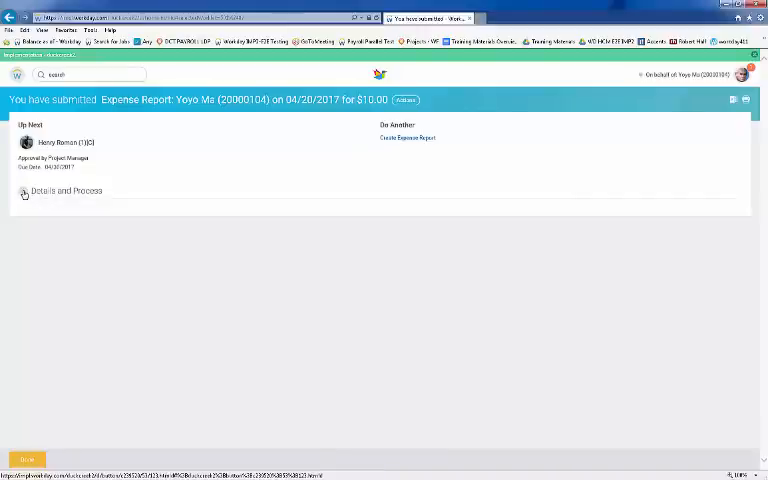
{"action": "left_click", "coordinate": [60, 190]}
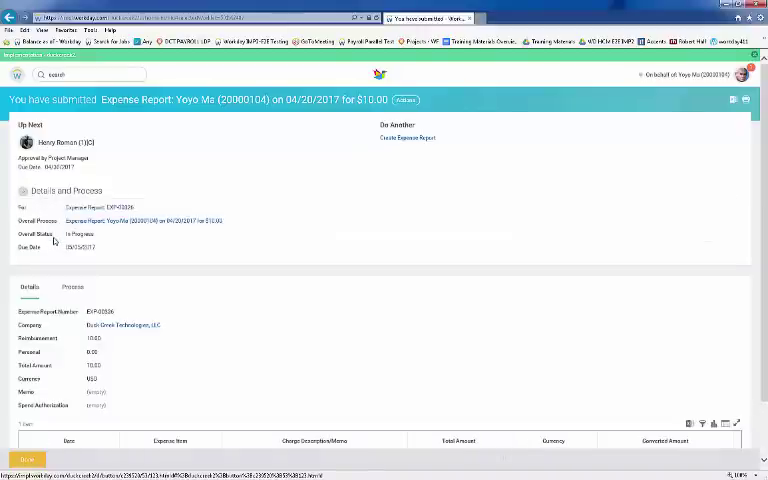
{"action": "left_click", "coordinate": [72, 287]}
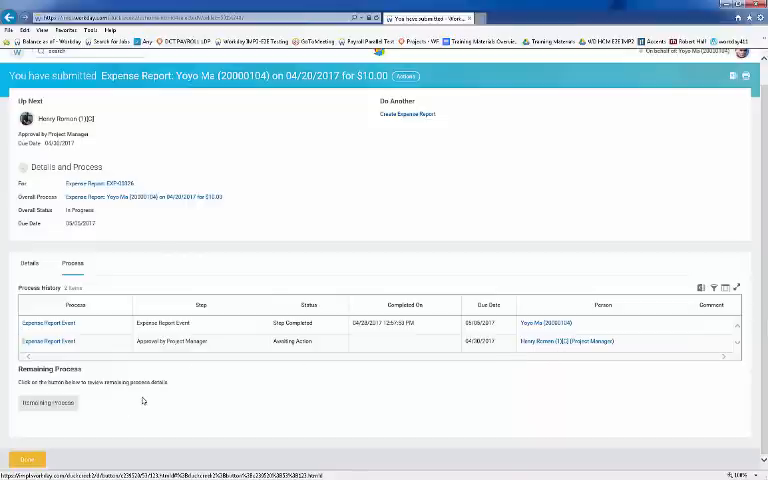
{"action": "left_click", "coordinate": [48, 402]}
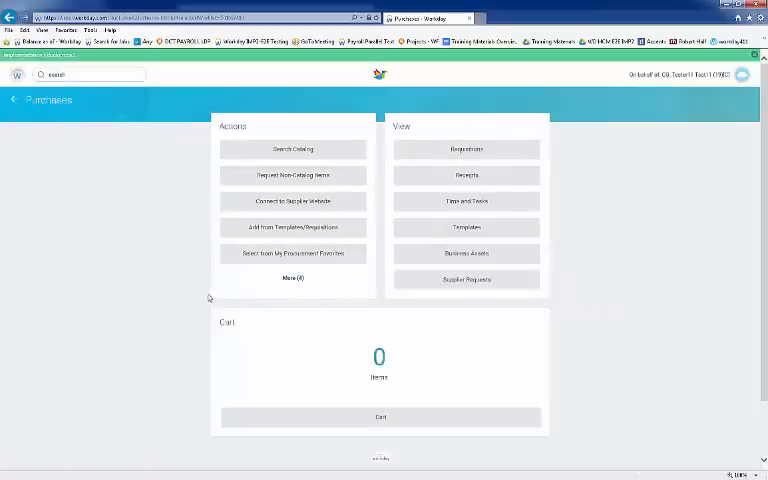
Start a non-catalog request for a Computer for new hire under the Computer Equipment spend category.
{"action": "left_click", "coordinate": [279, 178]}
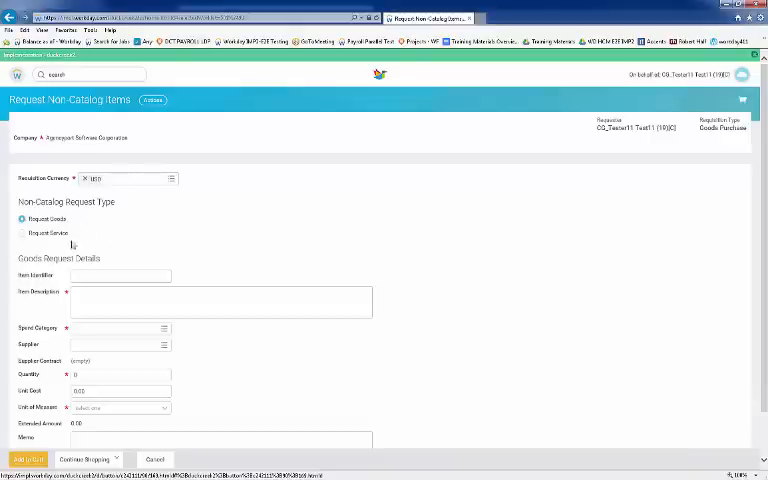
{"action": "left_click", "coordinate": [108, 274]}
{"action": "type", "text": "Computer"}
{"action": "scroll", "coordinate": [160, 310], "scroll_direction": "down", "scroll_amount": 1}
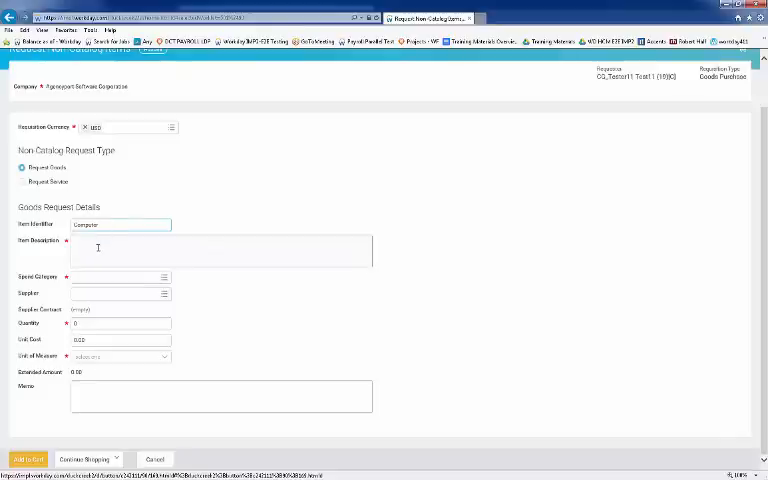
{"action": "left_click", "coordinate": [98, 247]}
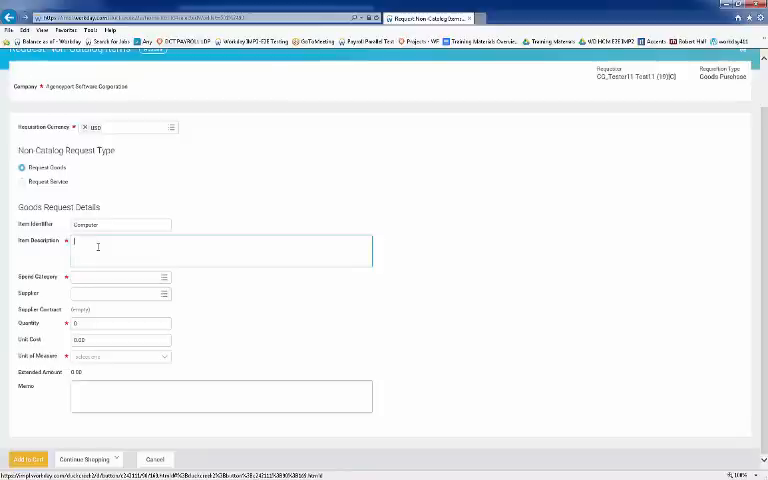
{"action": "type", "text": "Computer for new hire"}
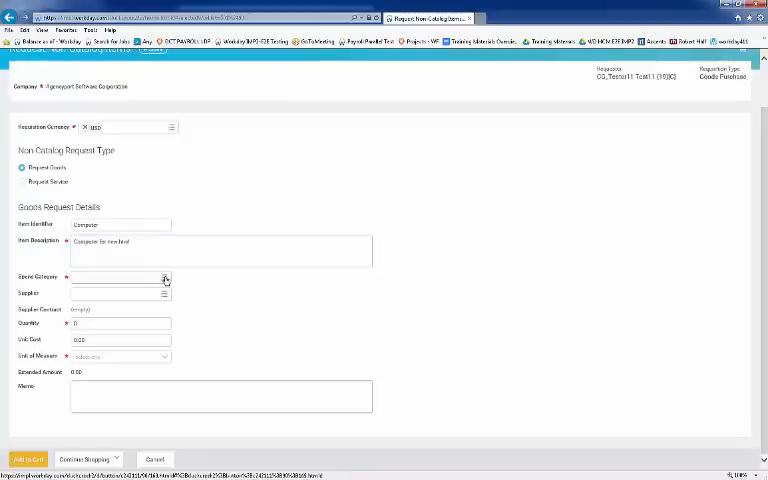
{"action": "left_click", "coordinate": [165, 280]}
{"action": "left_click", "coordinate": [120, 131]}
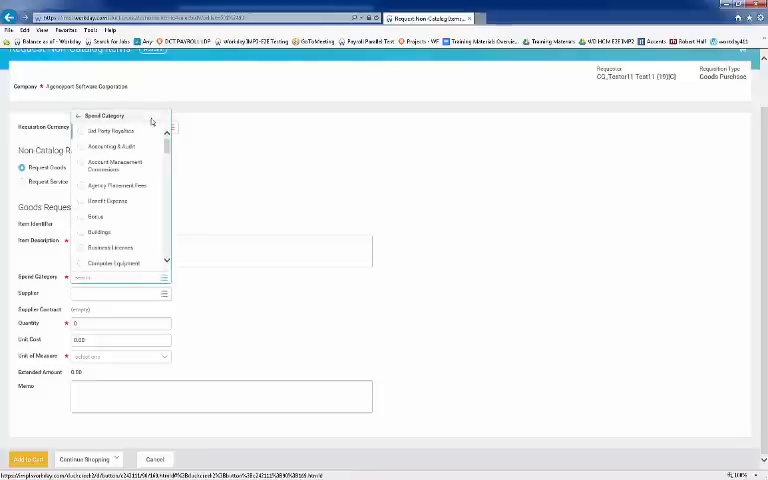
{"action": "left_click_drag", "start_coordinate": [170, 148], "coordinate": [170, 156]}
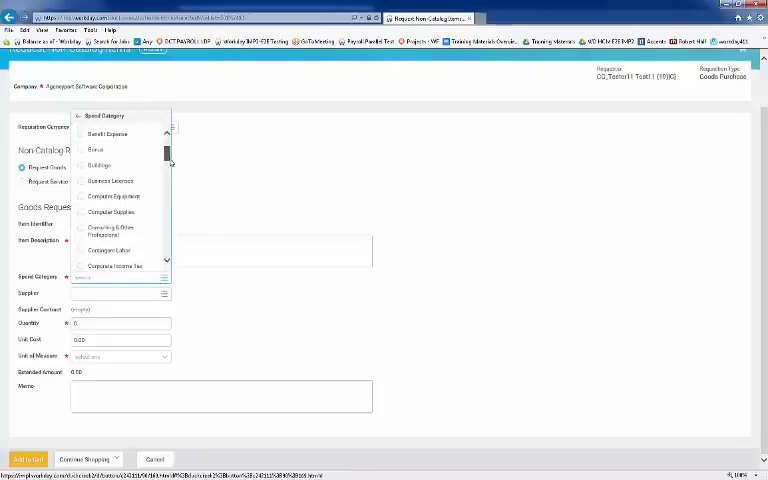
{"action": "left_click", "coordinate": [88, 198]}
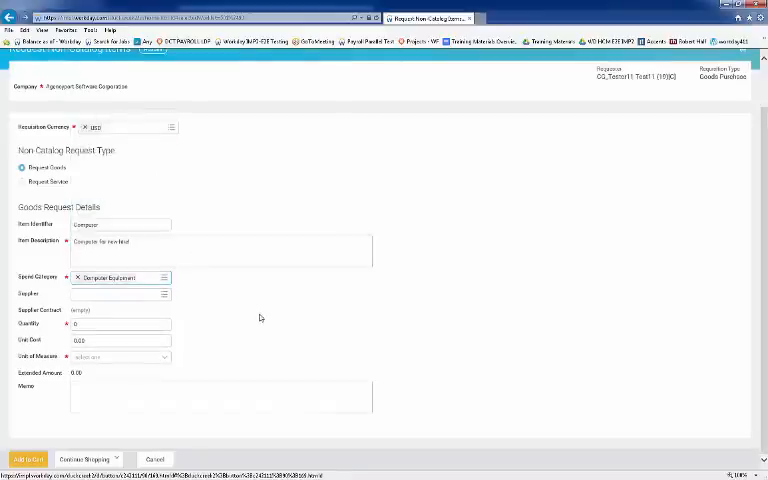
Set quantity 1, unit cost 100.00, unit of measure Each, and add the request to the cart.
{"action": "left_click", "coordinate": [120, 324]}
{"action": "type", "text": "1"}
{"action": "left_click", "coordinate": [79, 340]}
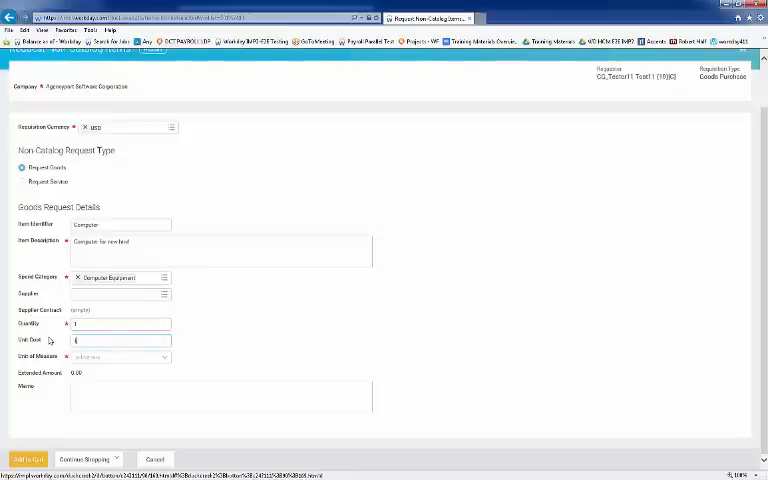
{"action": "type", "text": "100"}
{"action": "left_click", "coordinate": [140, 357]}
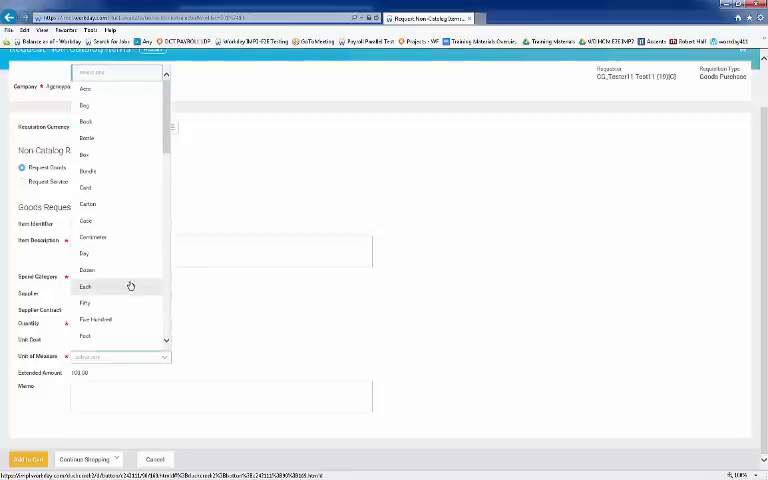
{"action": "left_click", "coordinate": [106, 291]}
{"action": "left_click", "coordinate": [28, 459]}
{"action": "left_click", "coordinate": [355, 283]}
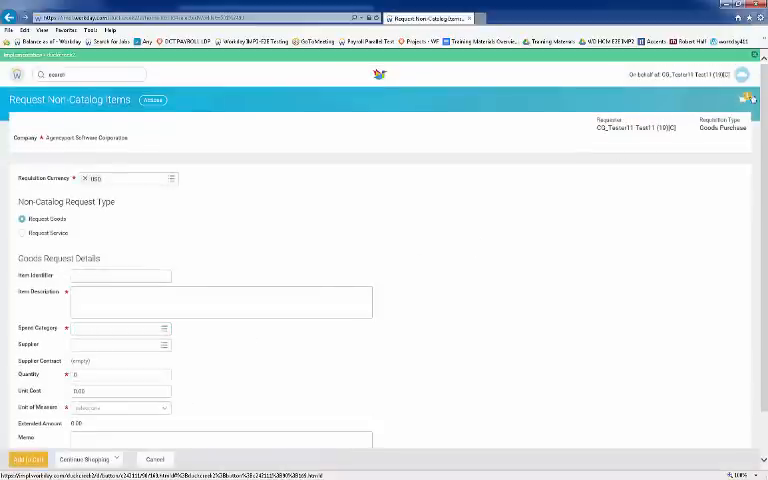
Open the cart with the 100.00 computer request and begin checkout.
{"action": "left_click", "coordinate": [743, 100]}
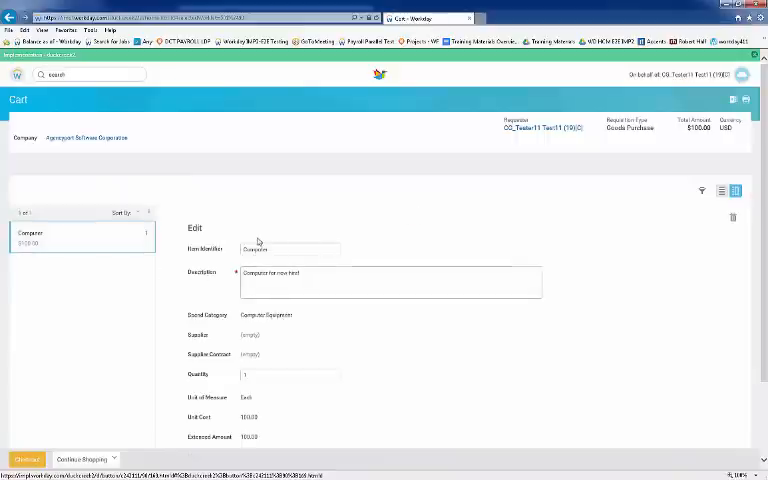
{"action": "left_click", "coordinate": [113, 459]}
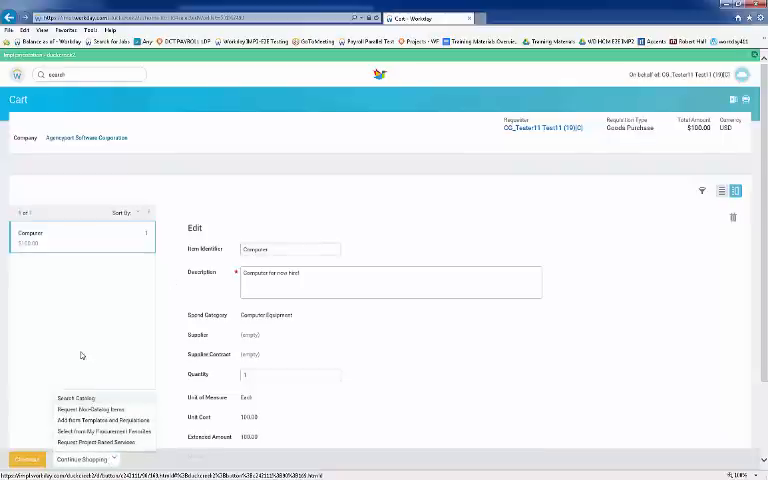
{"action": "left_click", "coordinate": [45, 355]}
{"action": "left_click", "coordinate": [28, 459]}
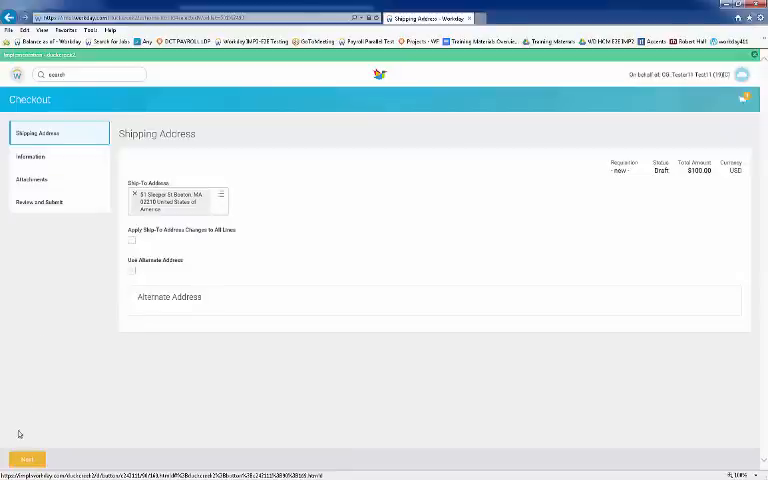
Accept the shipping address and continue to the review and submit step.
{"action": "left_click", "coordinate": [33, 461]}
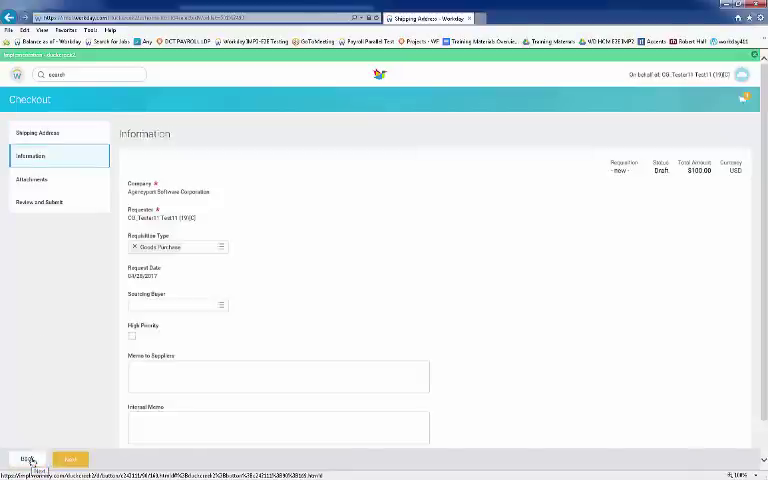
{"action": "left_click", "coordinate": [42, 461]}
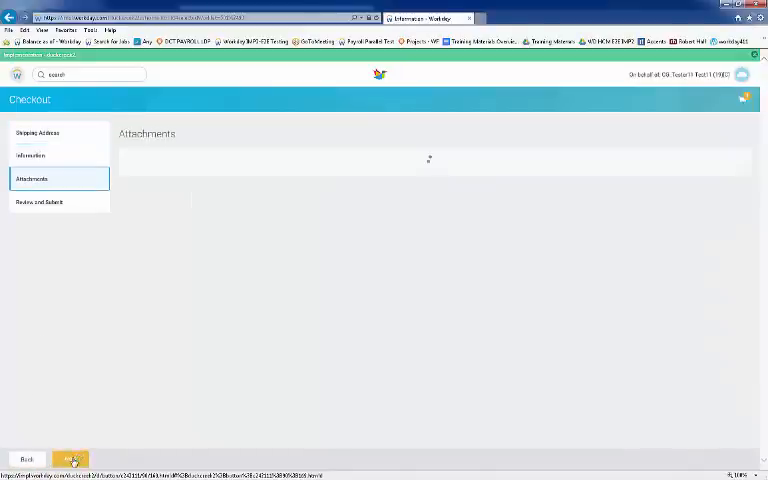
{"action": "left_click", "coordinate": [74, 460]}
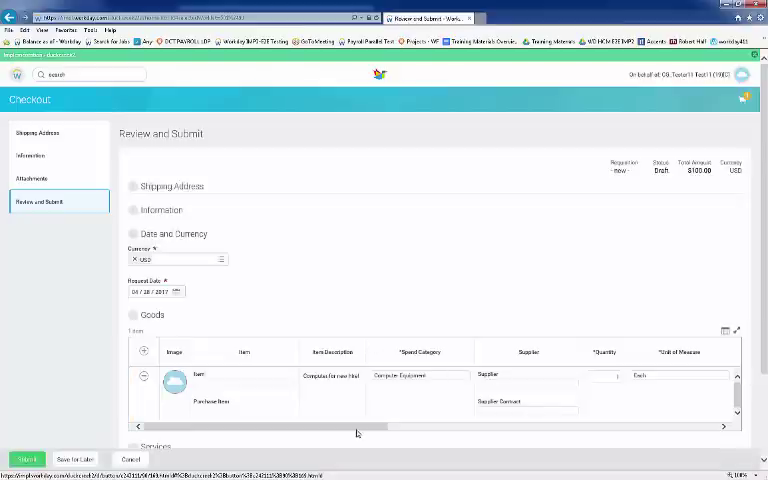
{"action": "left_click_drag", "start_coordinate": [357, 427], "coordinate": [600, 427]}
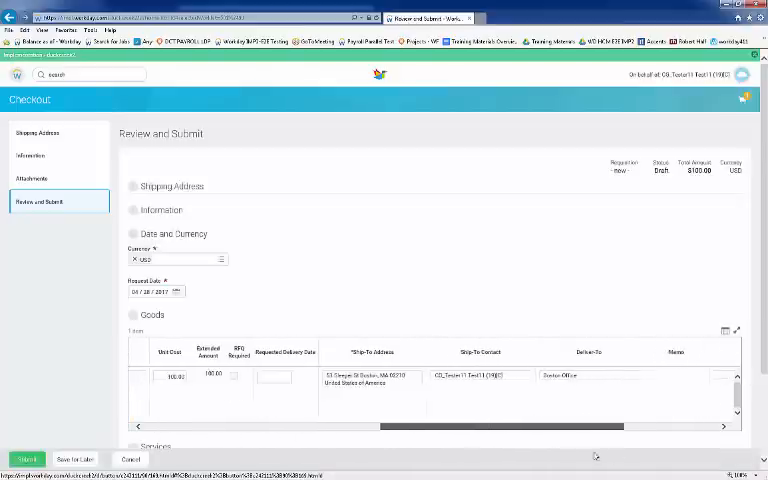
{"action": "left_click_drag", "start_coordinate": [505, 427], "coordinate": [600, 427]}
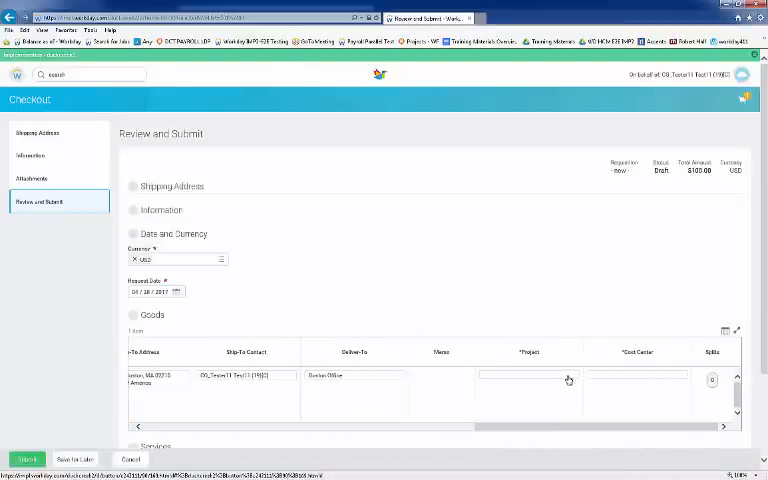
Charge the line to Acme Basic Project and cost center 110 Finance, then submit the requisition.
{"action": "left_click", "coordinate": [569, 379]}
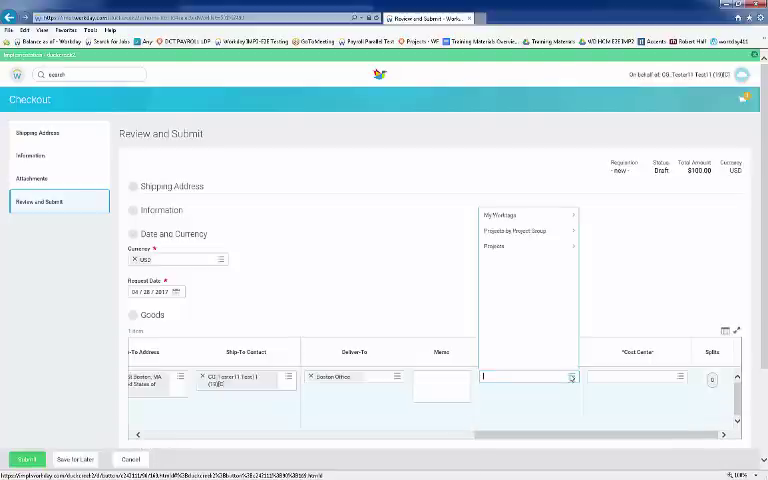
{"action": "left_click", "coordinate": [511, 247]}
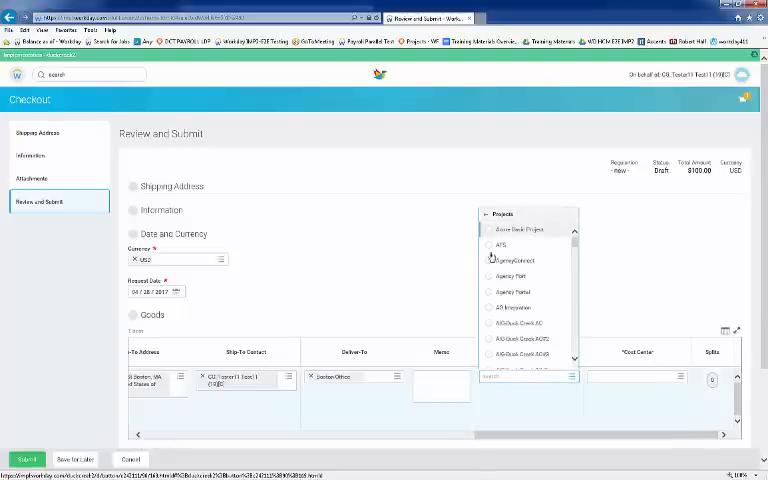
{"action": "left_click", "coordinate": [510, 229]}
{"action": "left_click", "coordinate": [686, 379]}
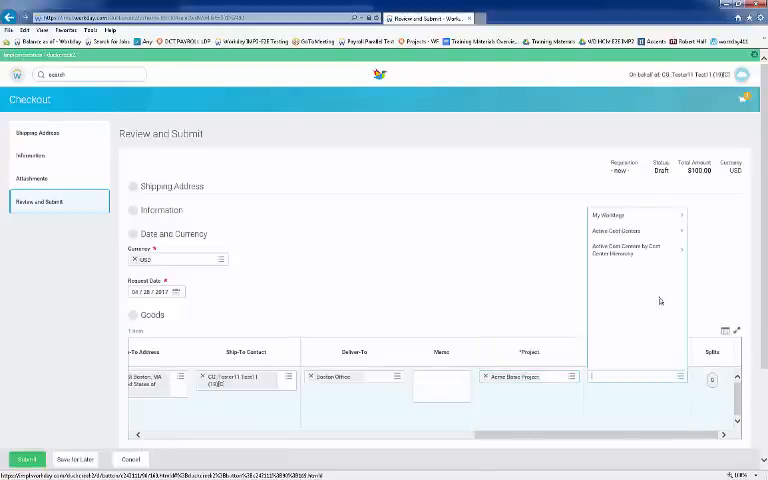
{"action": "left_click", "coordinate": [630, 231]}
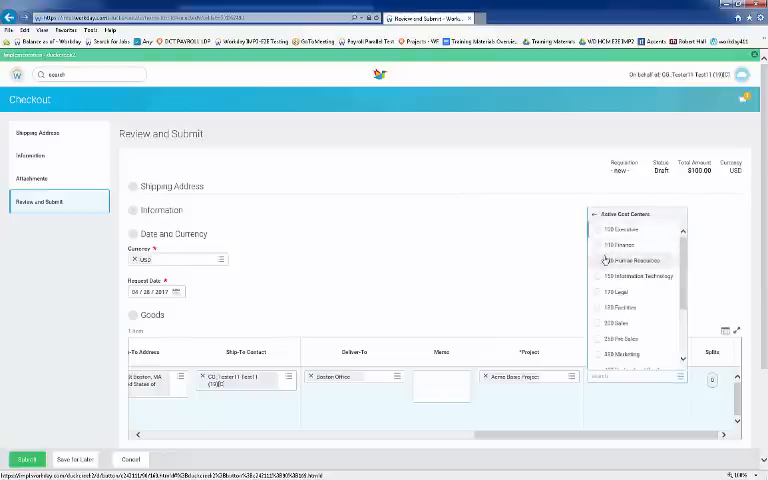
{"action": "left_click", "coordinate": [618, 244]}
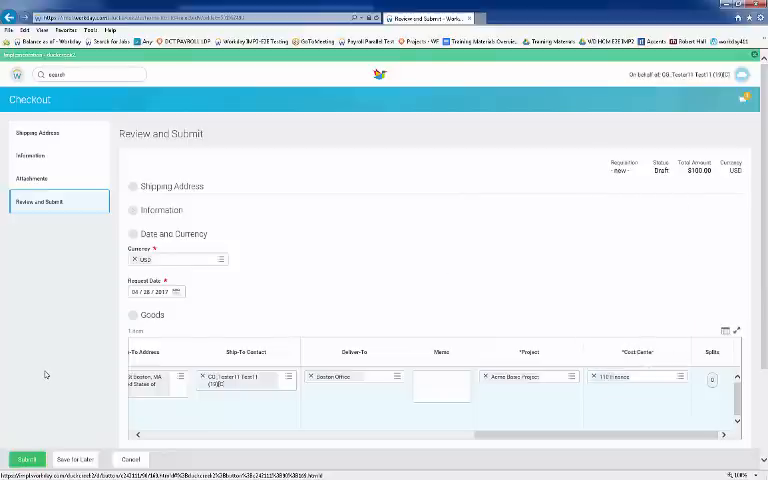
{"action": "scroll", "coordinate": [47, 375], "scroll_direction": "down", "scroll_amount": 2}
{"action": "left_click", "coordinate": [28, 459]}
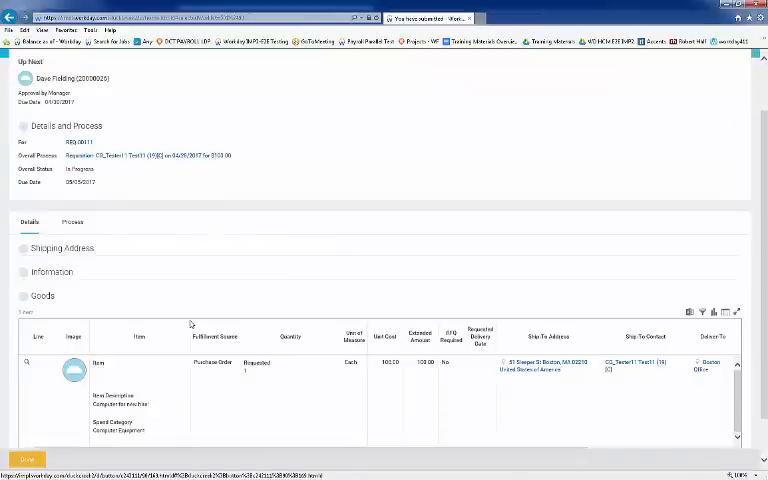
{"action": "scroll", "coordinate": [191, 324], "scroll_direction": "up", "scroll_amount": 3}
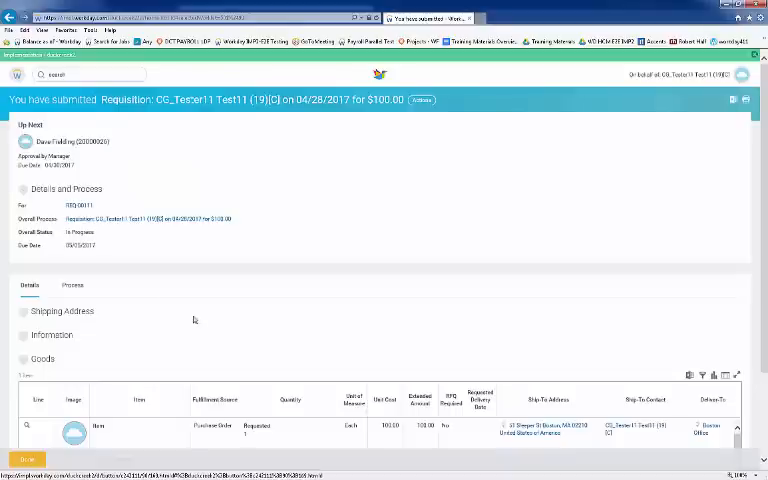
Review the requisition's process history and remaining approval steps.
{"action": "left_click", "coordinate": [72, 285]}
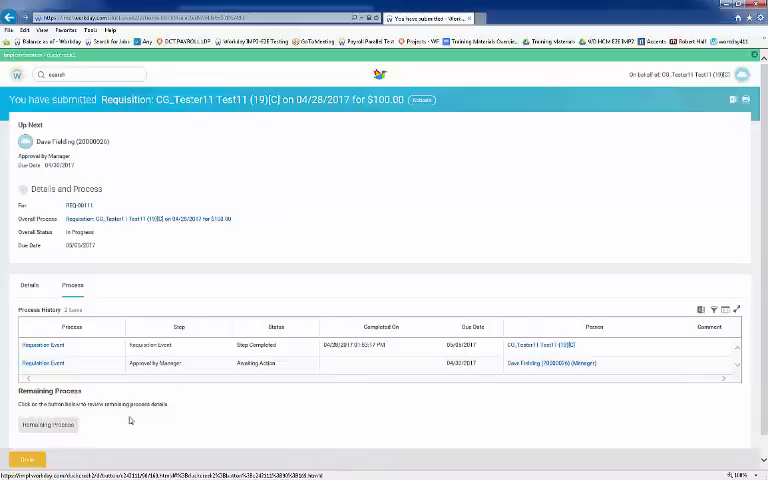
{"action": "scroll", "coordinate": [108, 415], "scroll_direction": "down", "scroll_amount": 1}
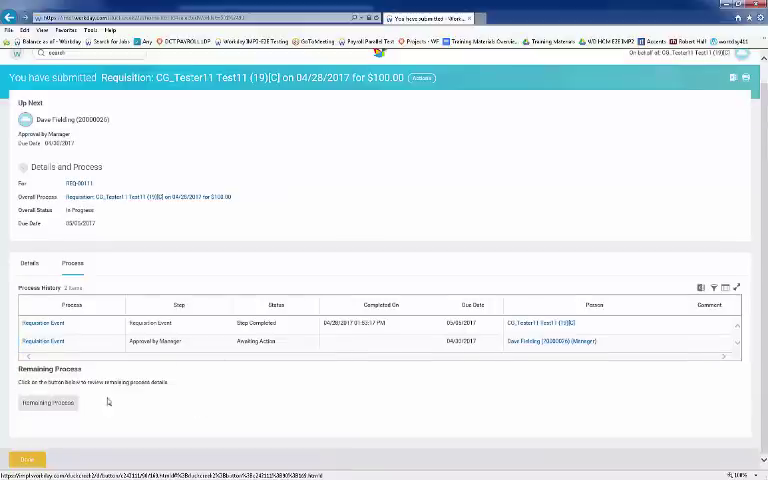
{"action": "left_click", "coordinate": [48, 402]}
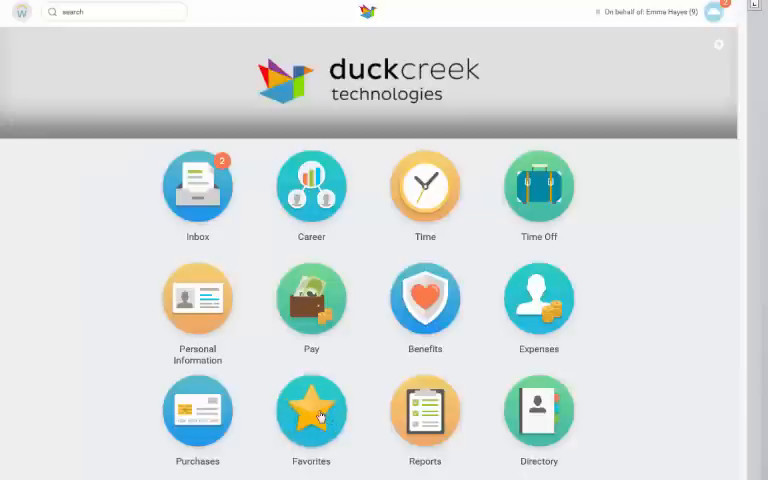
From the Favorites worklet, start managing favorites and list the custom reports available.
{"action": "left_click", "coordinate": [320, 416]}
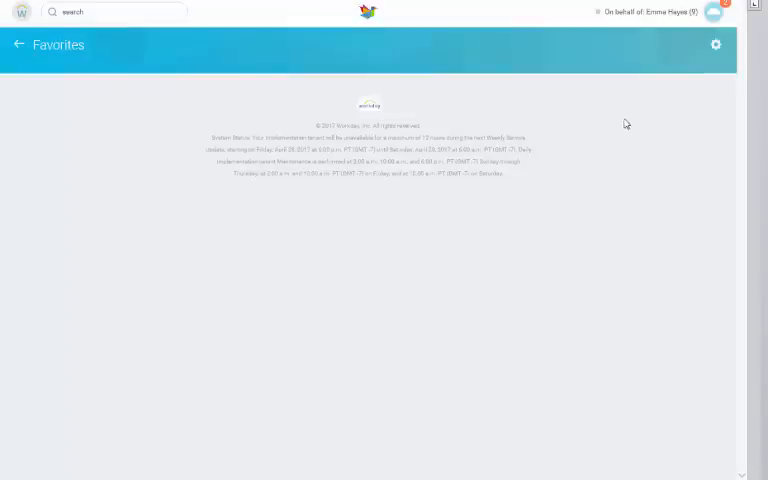
{"action": "left_click", "coordinate": [717, 43]}
{"action": "left_click", "coordinate": [694, 70]}
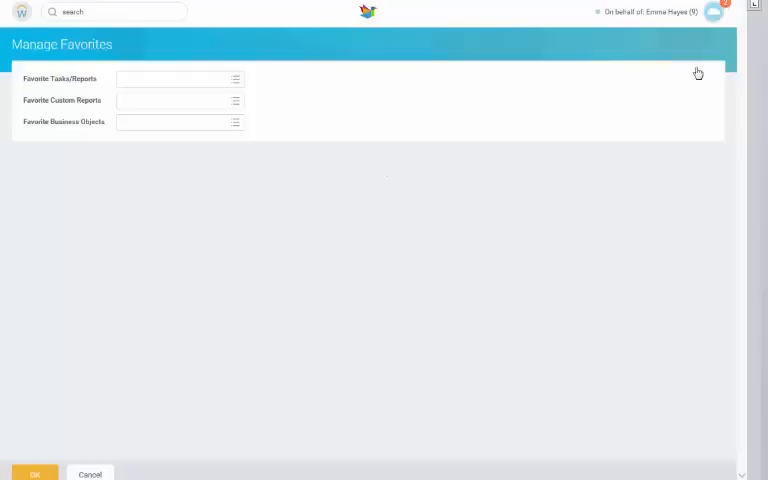
{"action": "left_click", "coordinate": [236, 100]}
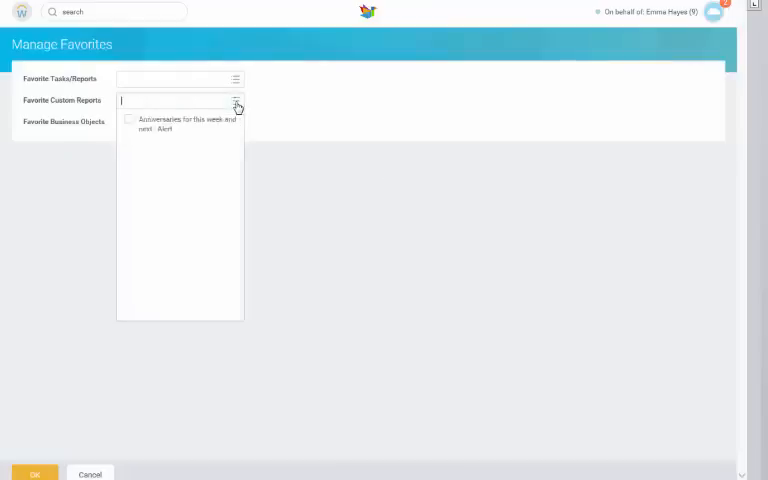
Favorite the Anniversaries alert, My Applications and Worker Payment Elections reports and save.
{"action": "left_click", "coordinate": [129, 122]}
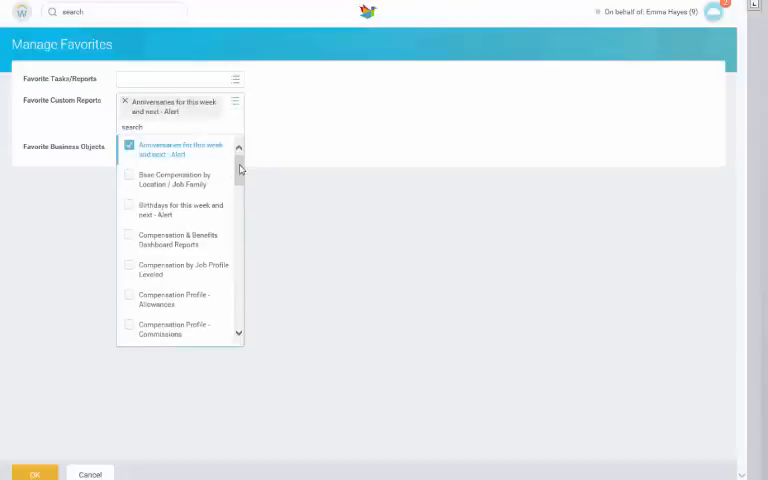
{"action": "left_click_drag", "start_coordinate": [238, 152], "coordinate": [238, 248]}
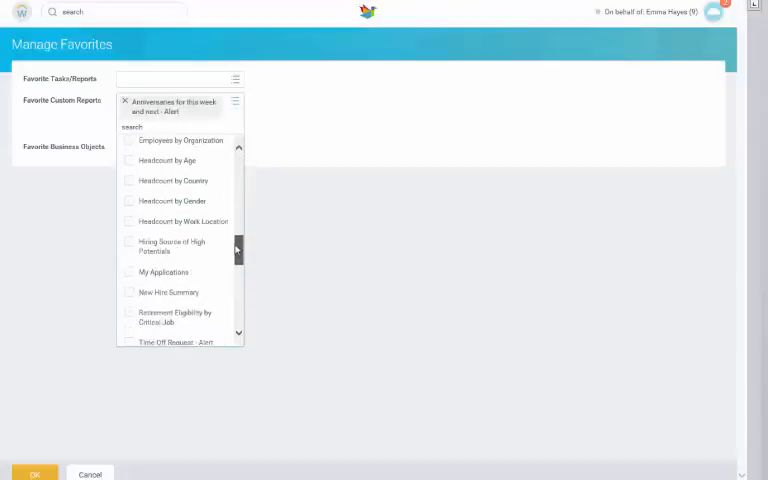
{"action": "left_click", "coordinate": [133, 276]}
{"action": "left_click_drag", "start_coordinate": [239, 265], "coordinate": [239, 330]}
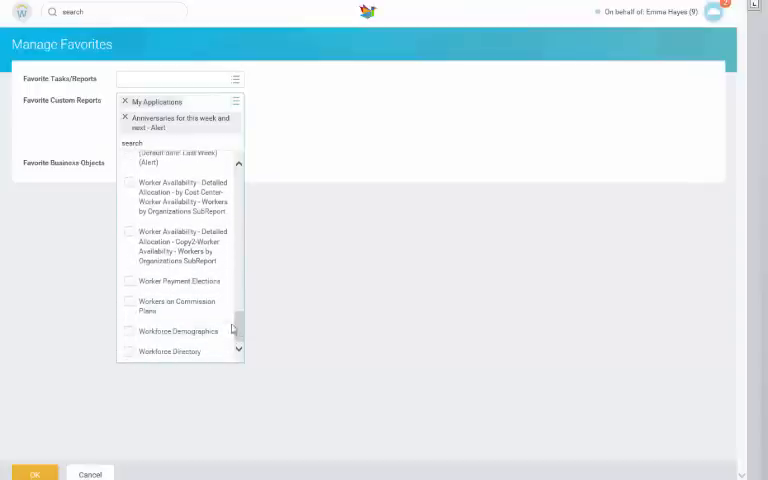
{"action": "left_click", "coordinate": [130, 283]}
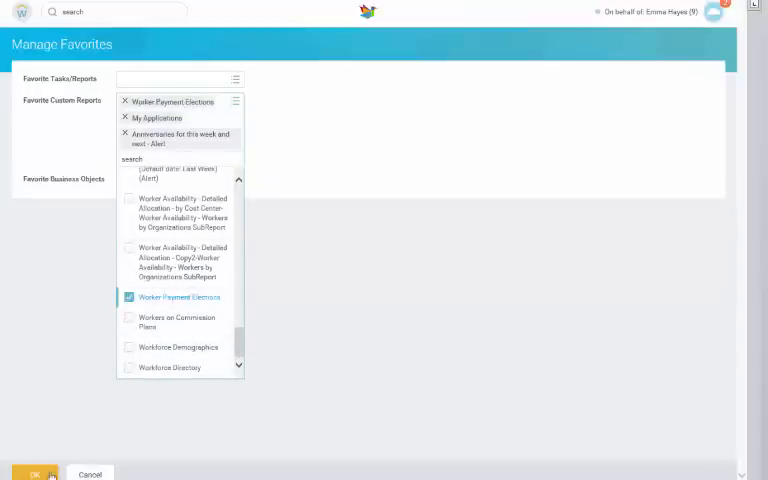
{"action": "left_click", "coordinate": [88, 233]}
{"action": "left_click", "coordinate": [35, 474]}
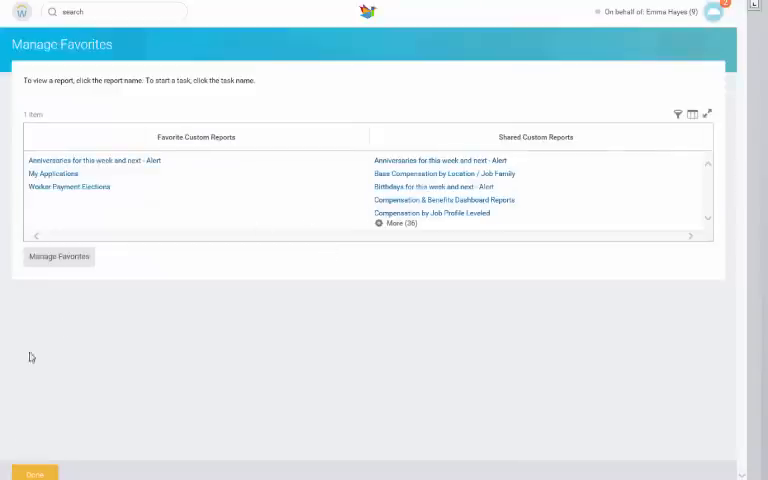
{"action": "left_click", "coordinate": [35, 473]}
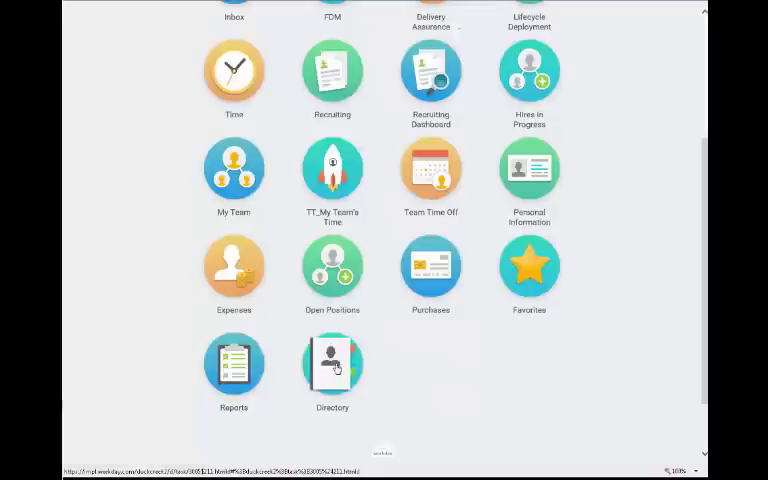
From the Reports worklet, start All Worker Time Off and select the Freed organization.
{"action": "left_click", "coordinate": [238, 368]}
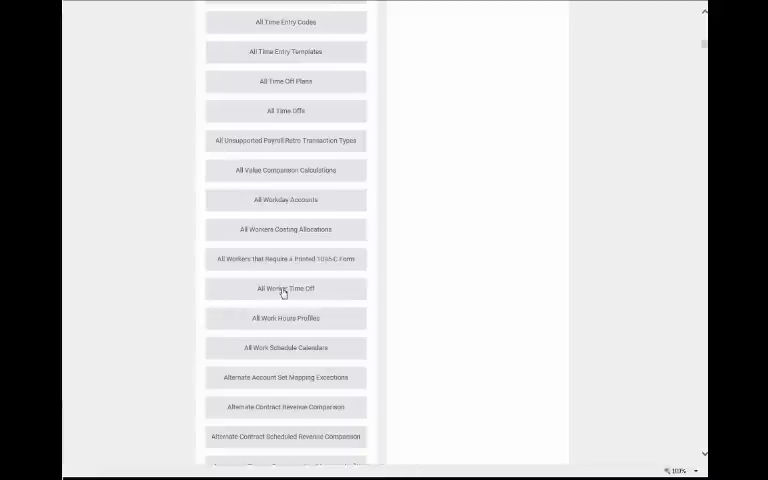
{"action": "key", "text": "Home"}
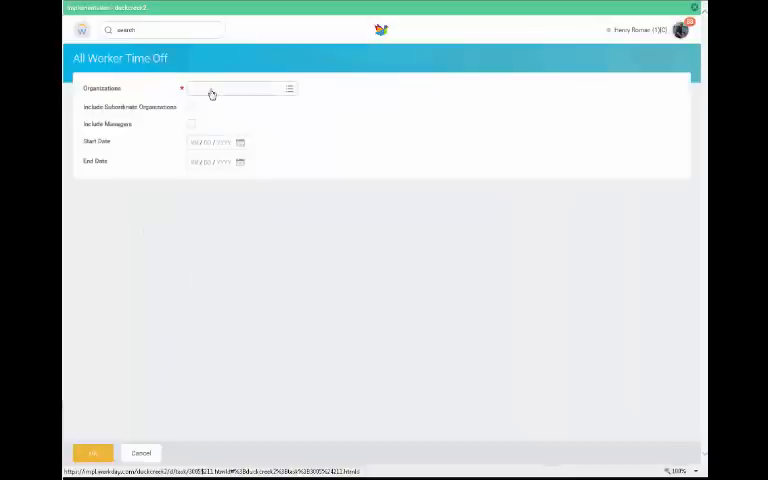
{"action": "left_click", "coordinate": [210, 88]}
{"action": "type", "text": "Freed"}
{"action": "key", "text": "Return"}
{"action": "left_click", "coordinate": [198, 162]}
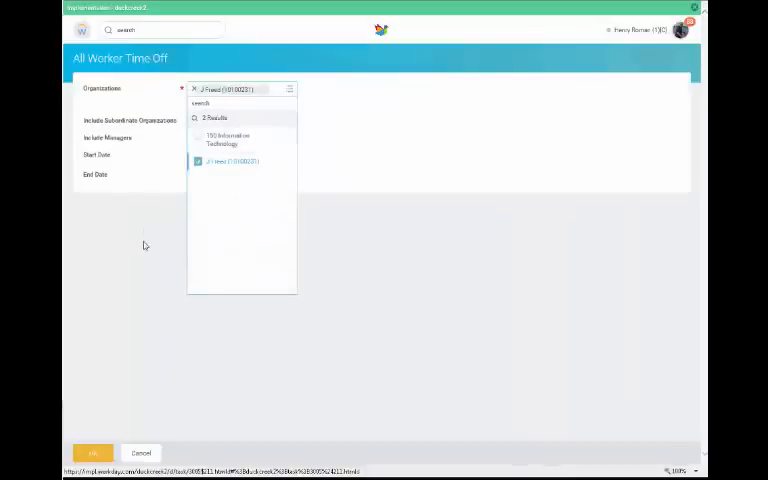
{"action": "left_click", "coordinate": [144, 245]}
Set start date 01/01/2017, an end date in May 2017, include managers, and run the report.
{"action": "left_click", "coordinate": [241, 146]}
{"action": "left_click", "coordinate": [265, 140]}
{"action": "left_click", "coordinate": [265, 140]}
{"action": "left_click", "coordinate": [267, 169]}
{"action": "left_click", "coordinate": [191, 124]}
{"action": "left_click", "coordinate": [242, 166]}
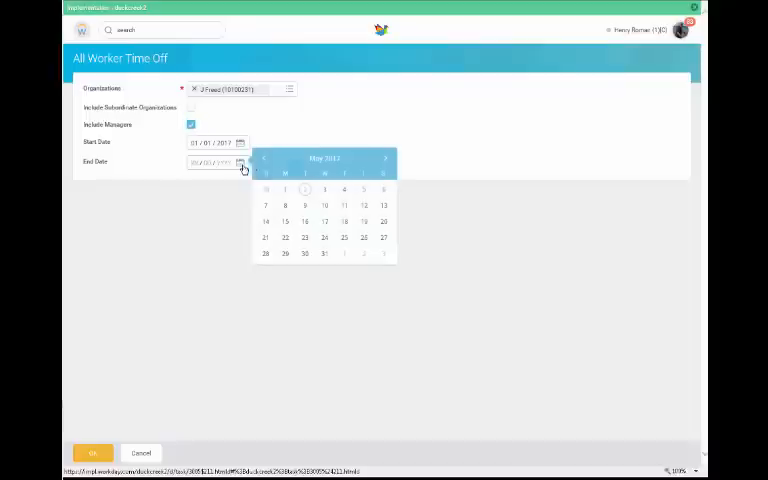
{"action": "left_click", "coordinate": [365, 222]}
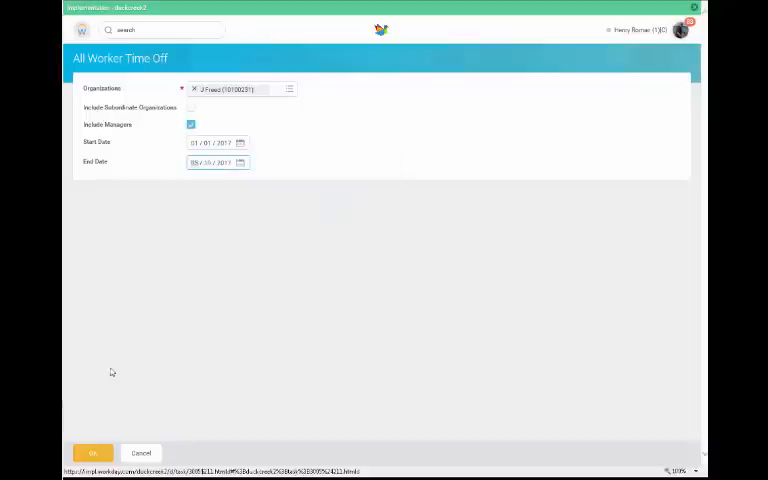
{"action": "left_click", "coordinate": [92, 453]}
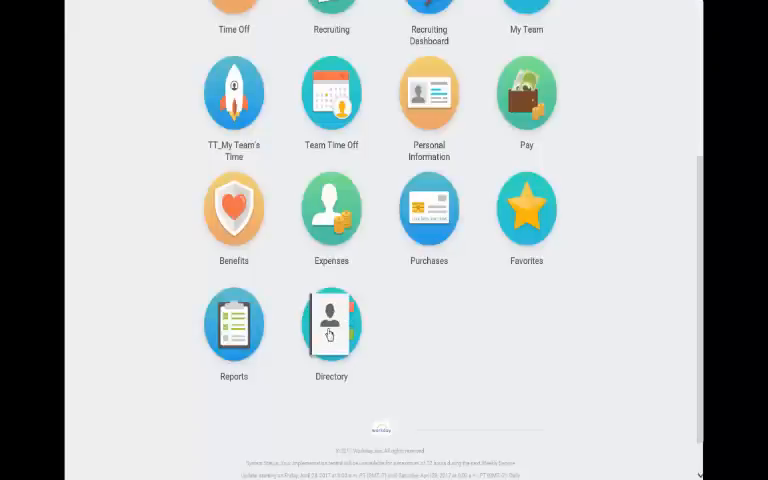
In the Directory worklet, show all co-workers and the additional directory views.
{"action": "left_click", "coordinate": [329, 320]}
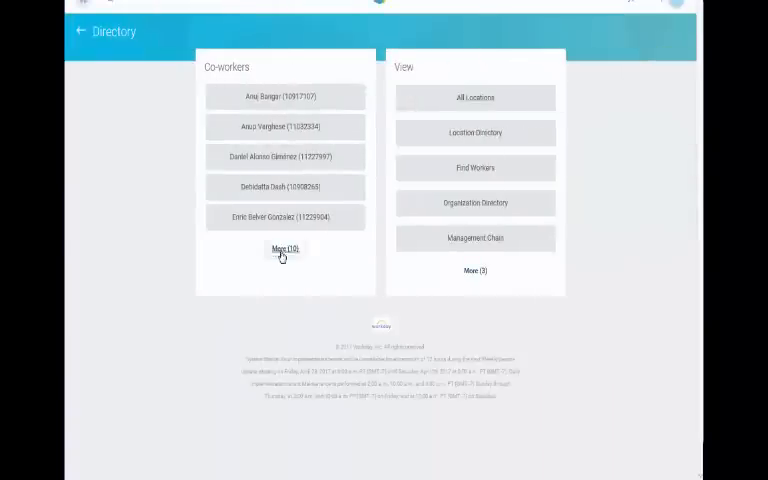
{"action": "left_click", "coordinate": [282, 250]}
{"action": "scroll", "coordinate": [154, 307], "scroll_direction": "down", "scroll_amount": 5}
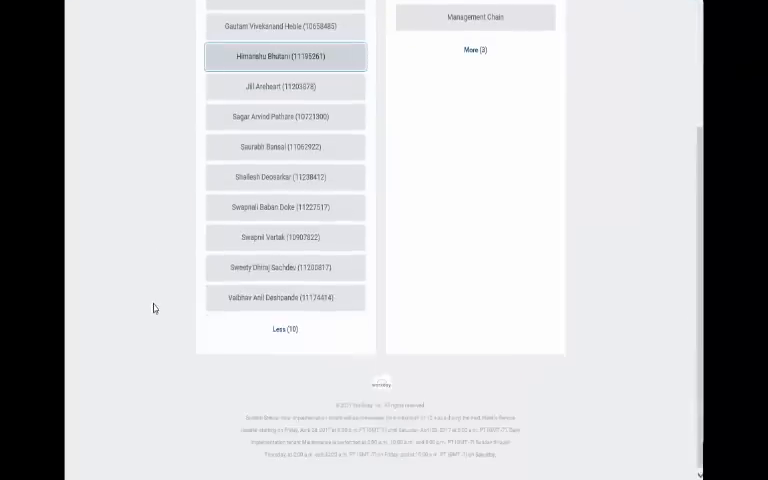
{"action": "scroll", "coordinate": [154, 307], "scroll_direction": "up", "scroll_amount": 5}
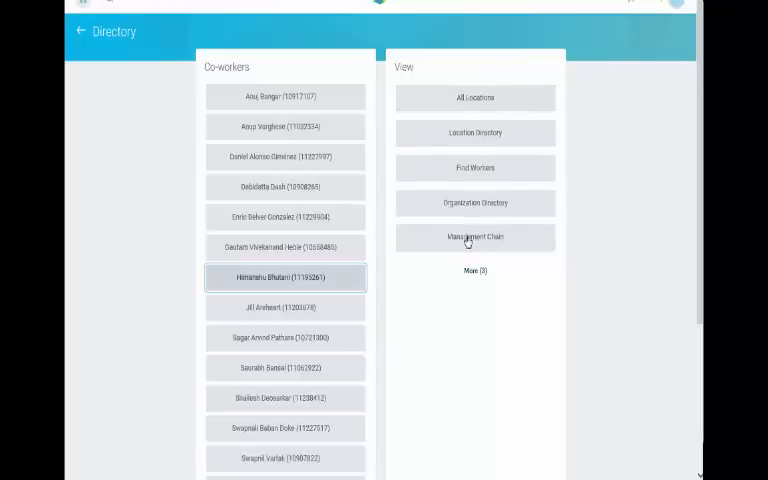
{"action": "left_click", "coordinate": [475, 270]}
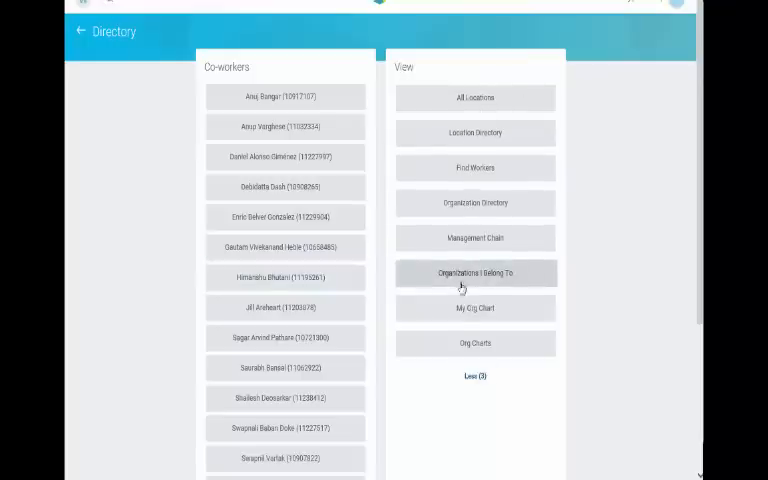